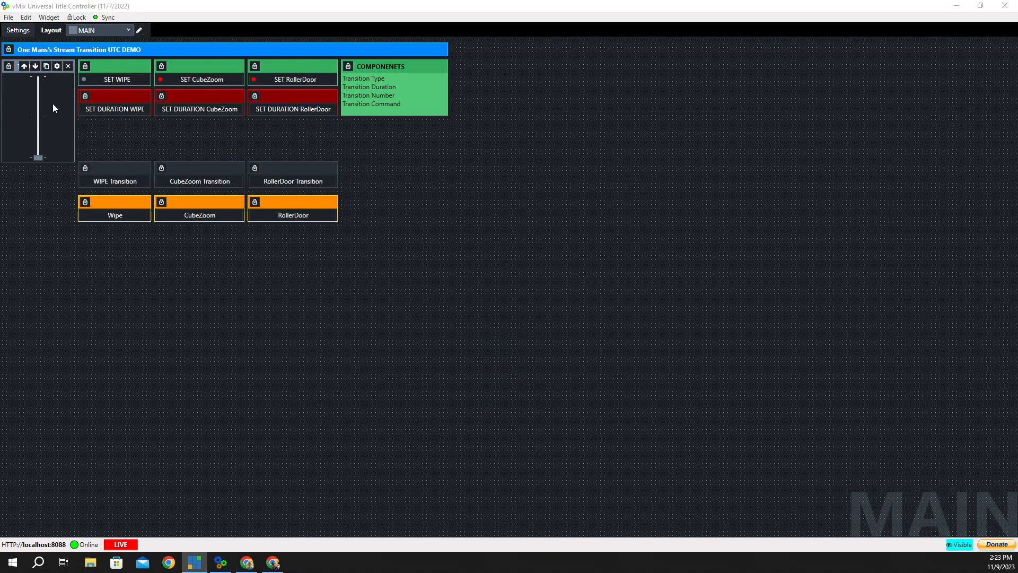
Step: Delete the existing T-bar widget and place a new T-Bar widget on an empty area of the layout
click(68, 65)
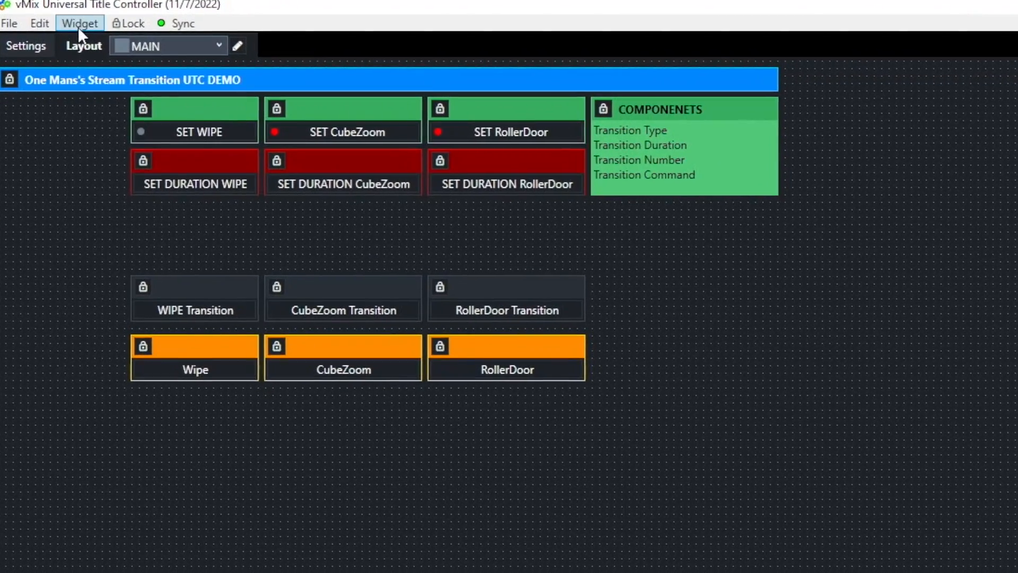
click(78, 26)
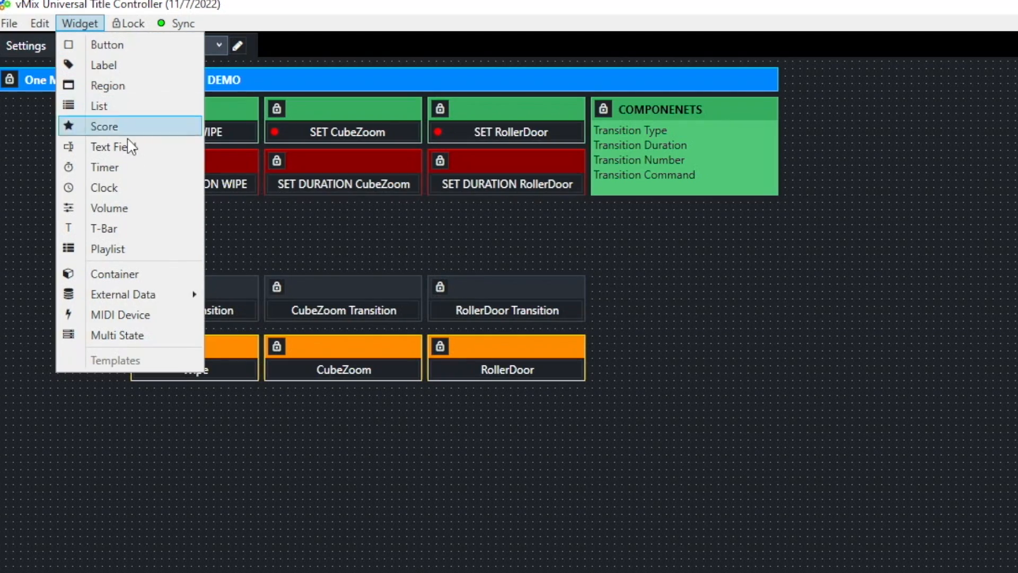
click(103, 230)
click(900, 416)
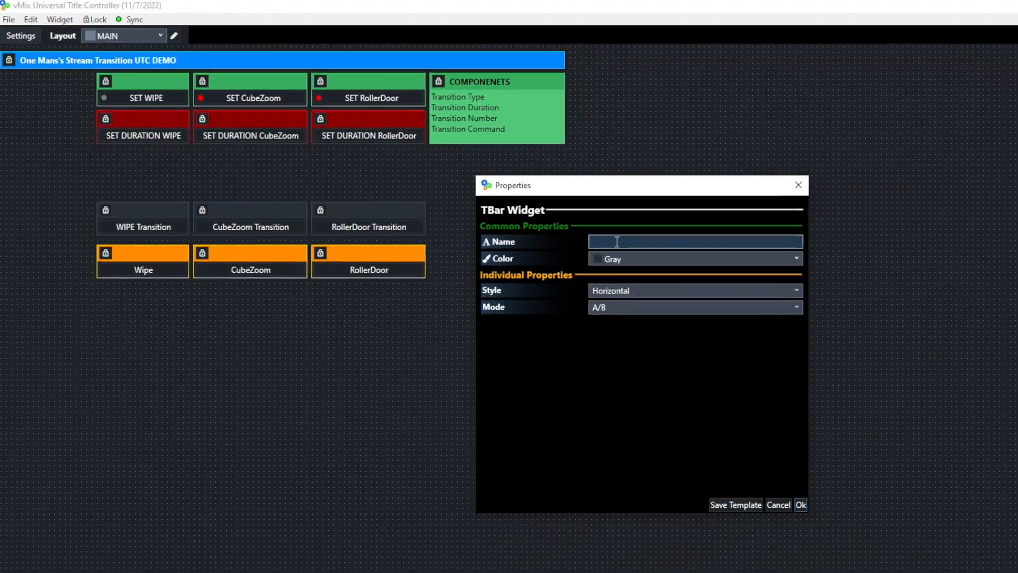
Step: Name the new widget T-BAR and set its color to Slate Gray
click(617, 242)
text(T)
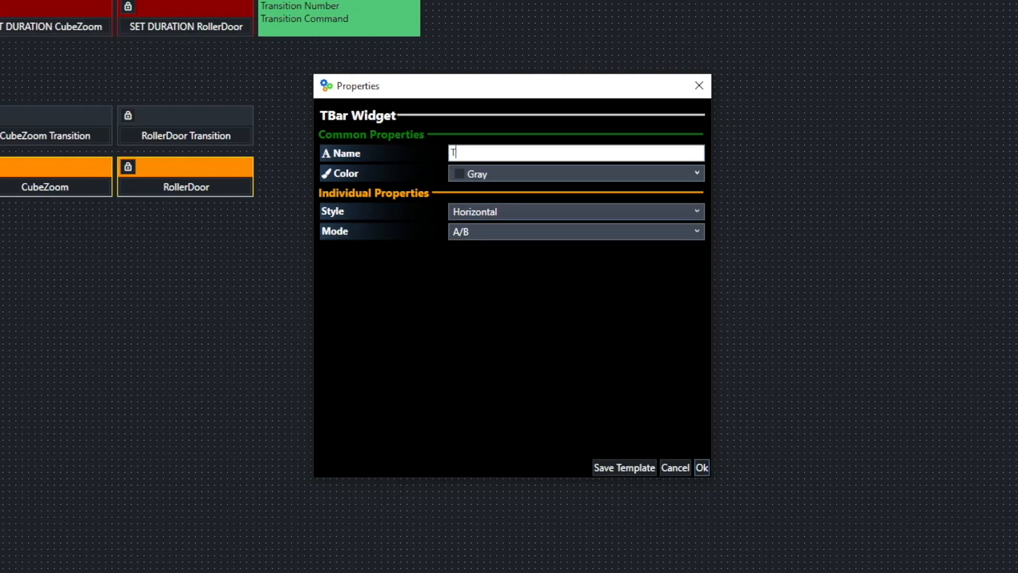
text(-BAR)
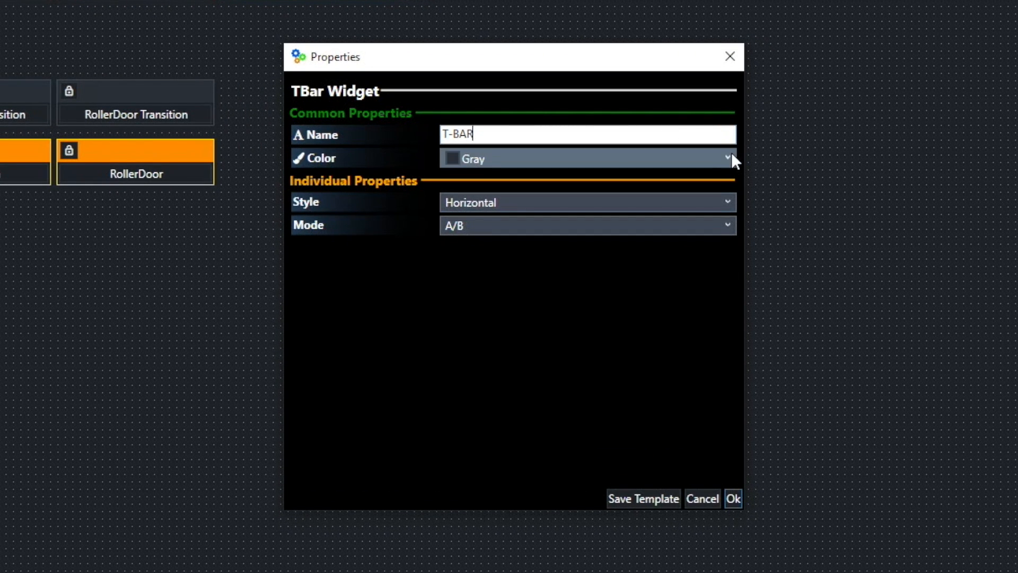
click(731, 157)
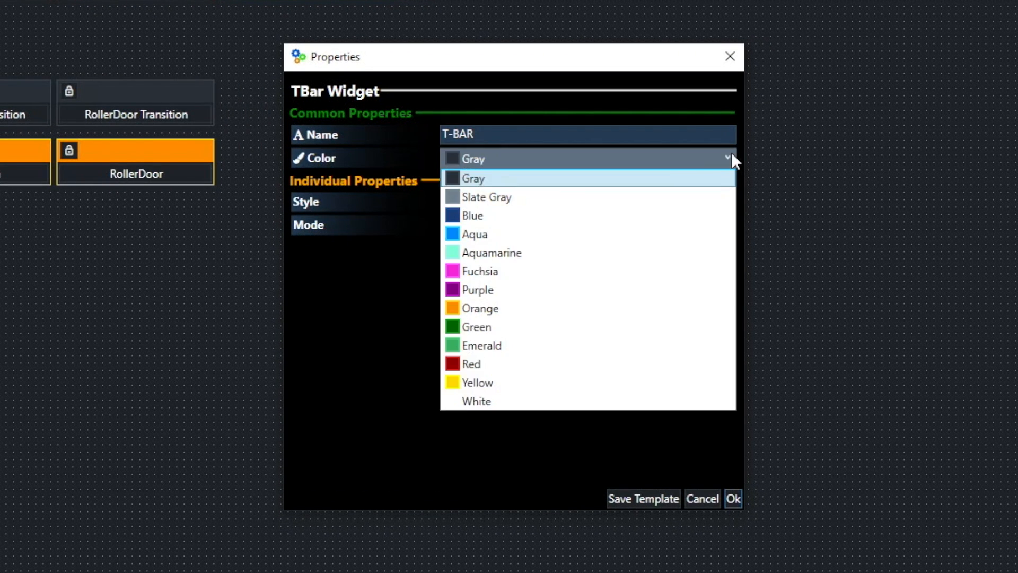
click(517, 196)
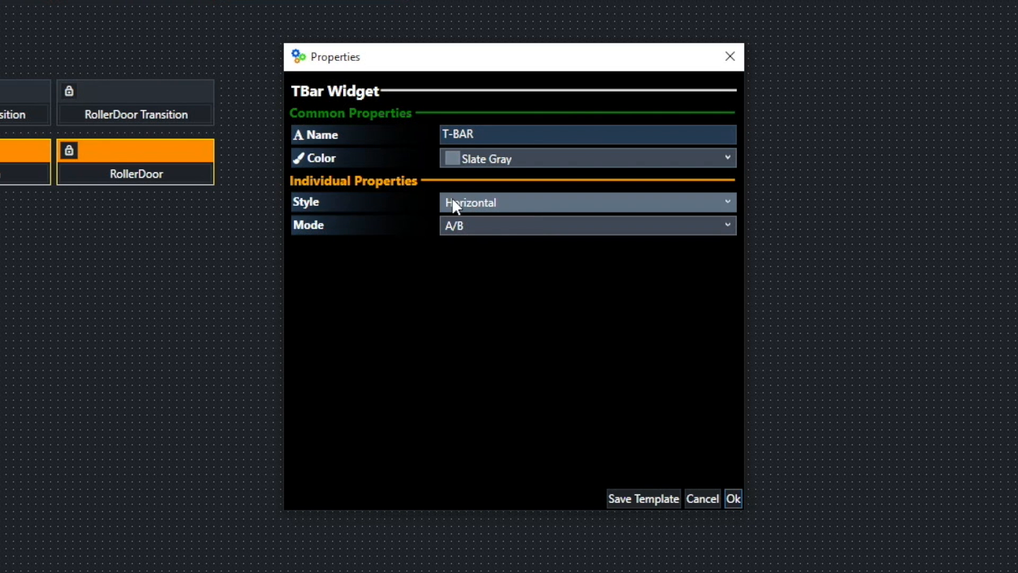
Step: Set the T-BAR widget's style to Vertical and its mode to A/B, and apply the properties
click(728, 202)
click(526, 243)
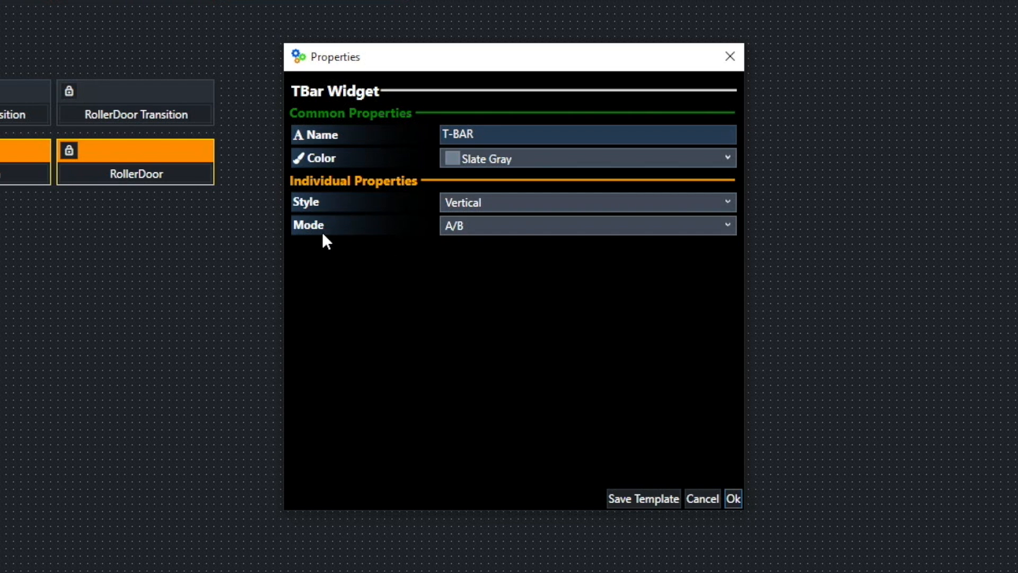
click(733, 223)
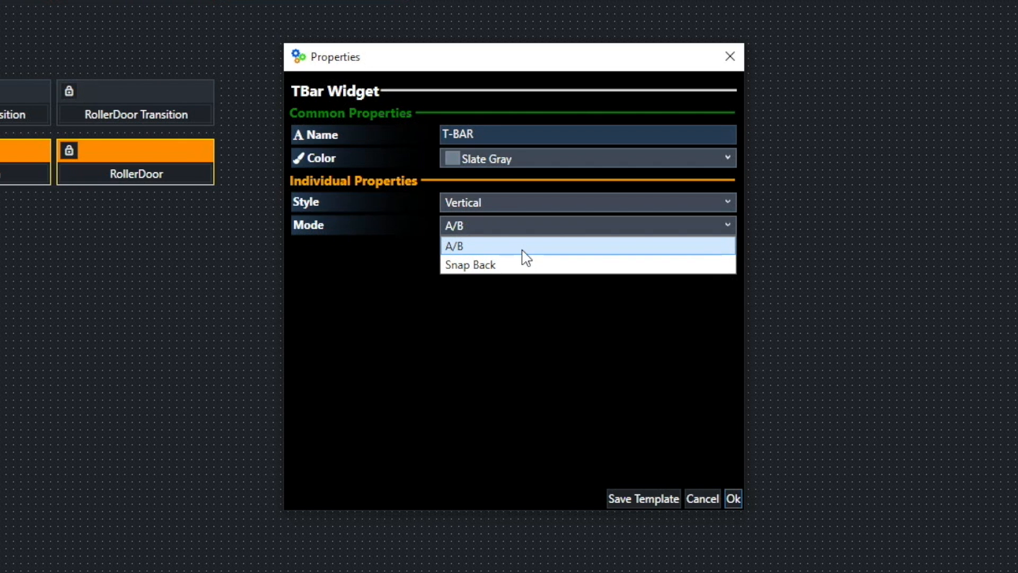
click(493, 245)
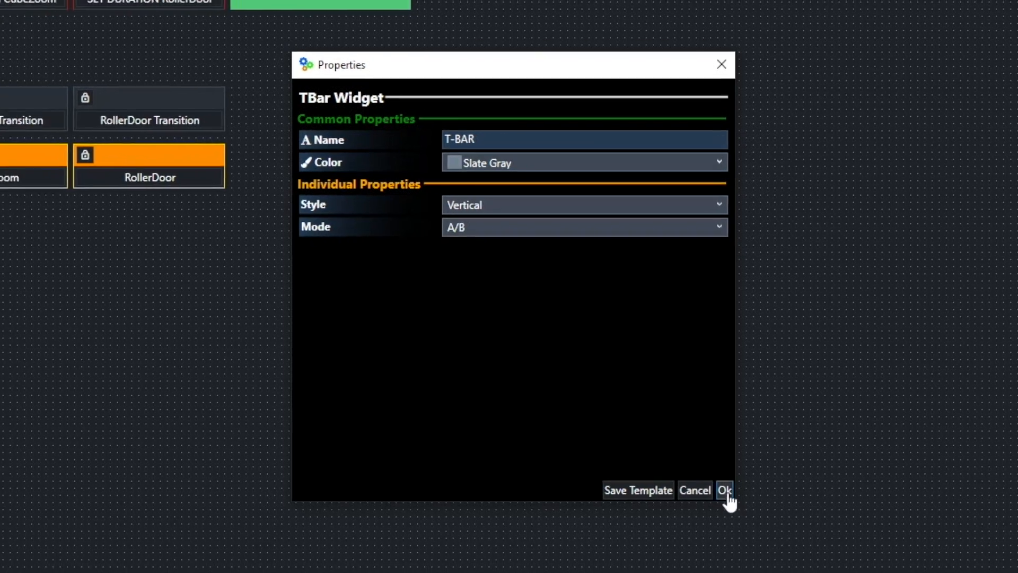
click(725, 491)
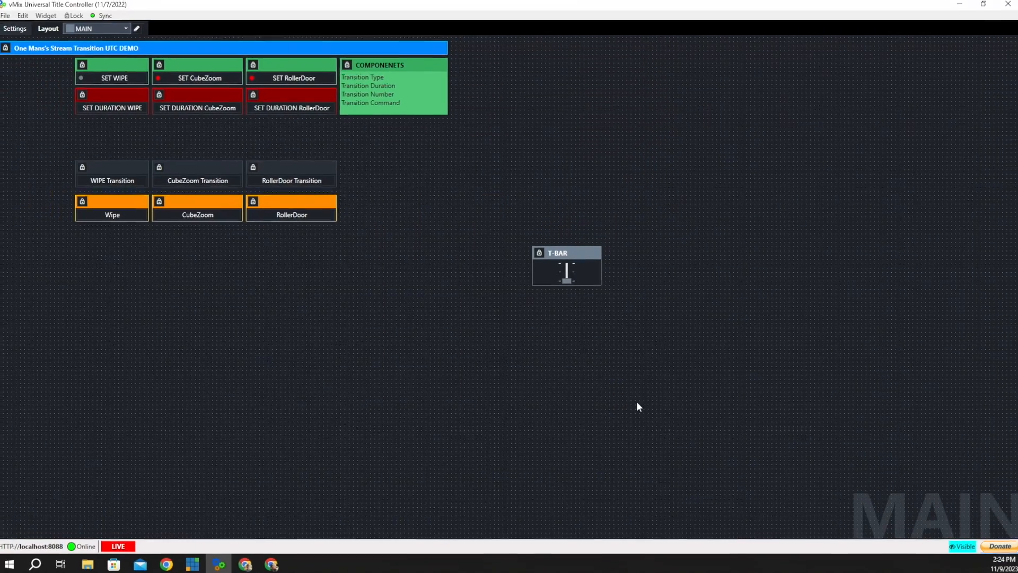
Step: Stretch the T-BAR widget taller and fit it beside the SET WIPE button, directly under the blue title bar
mouse_move(591, 284)
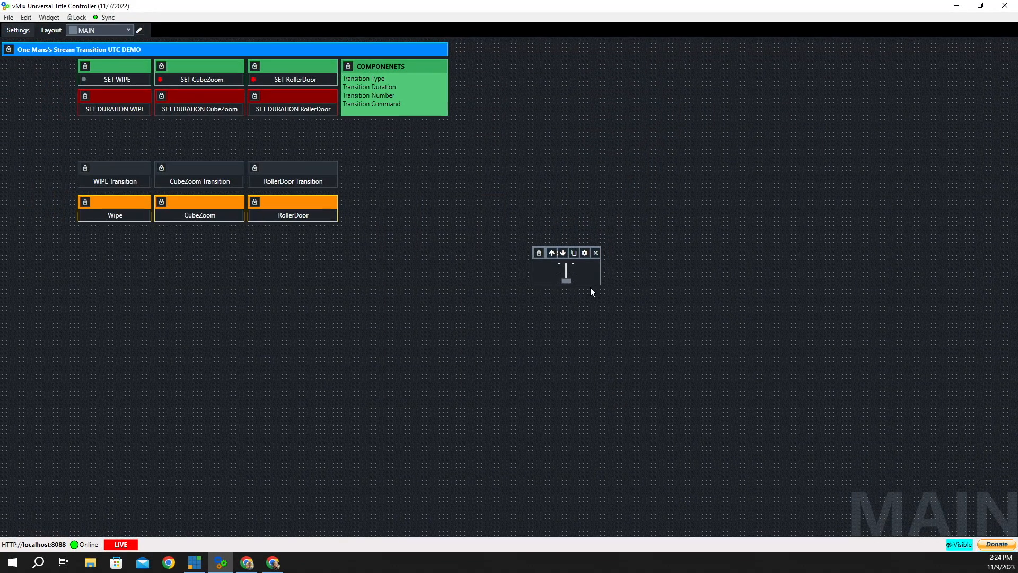
drag(592, 295, 603, 398)
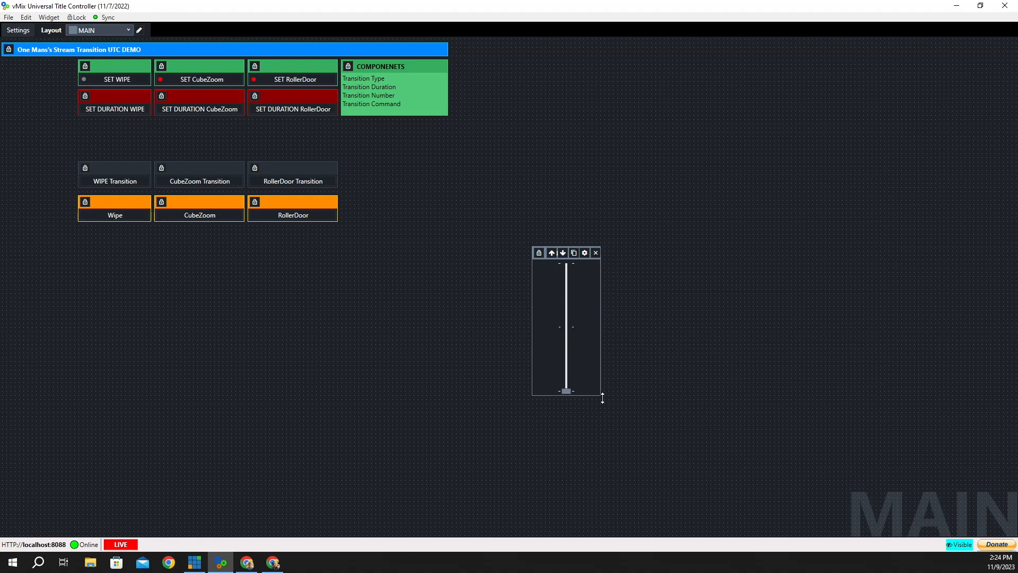
click(539, 253)
drag(555, 253, 23, 67)
drag(104, 66, 77, 66)
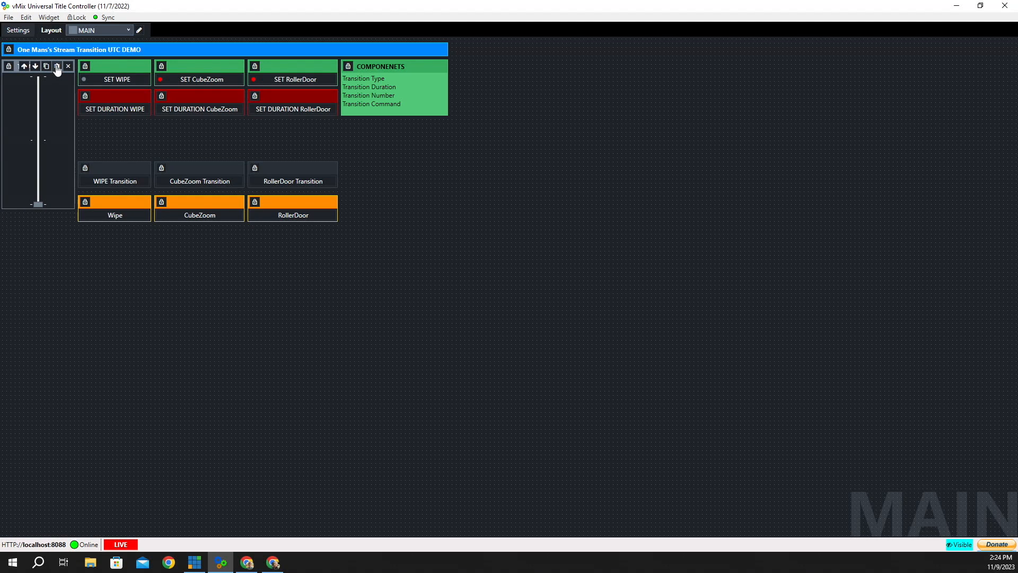
click(57, 66)
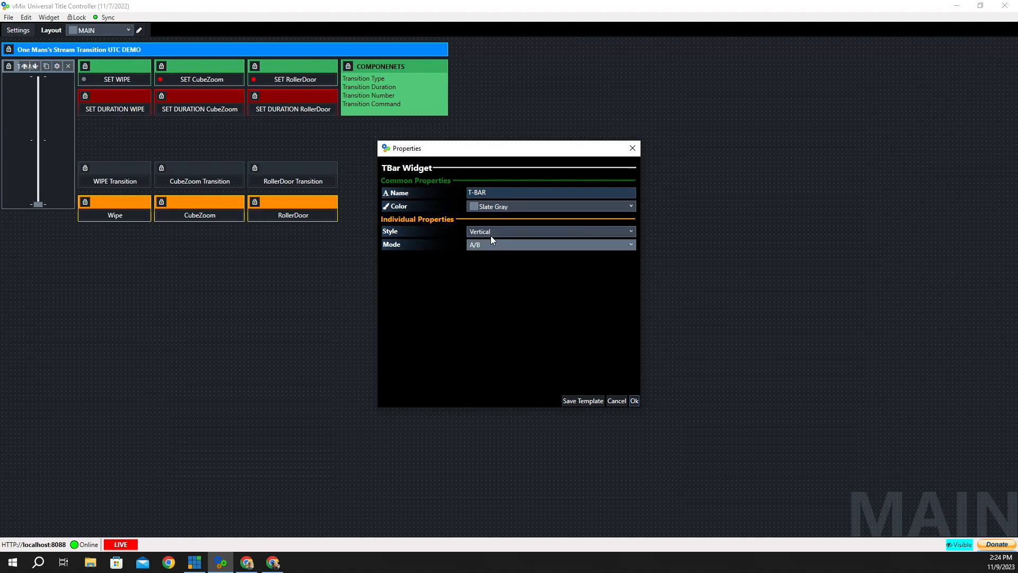
click(634, 401)
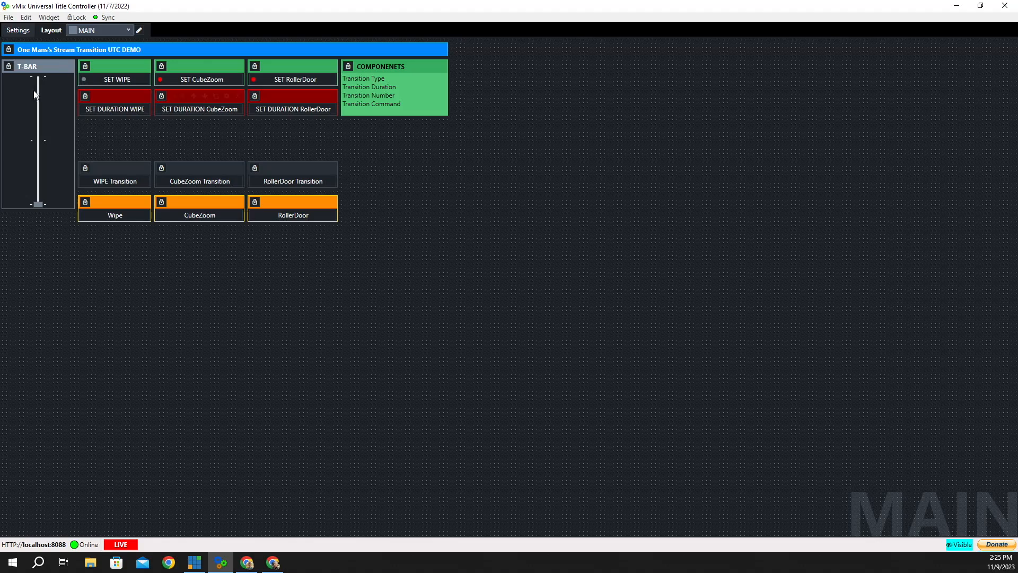
Step: Add an NDI Monitor external data widget on the empty area beyond the COMPONENETS block
click(60, 17)
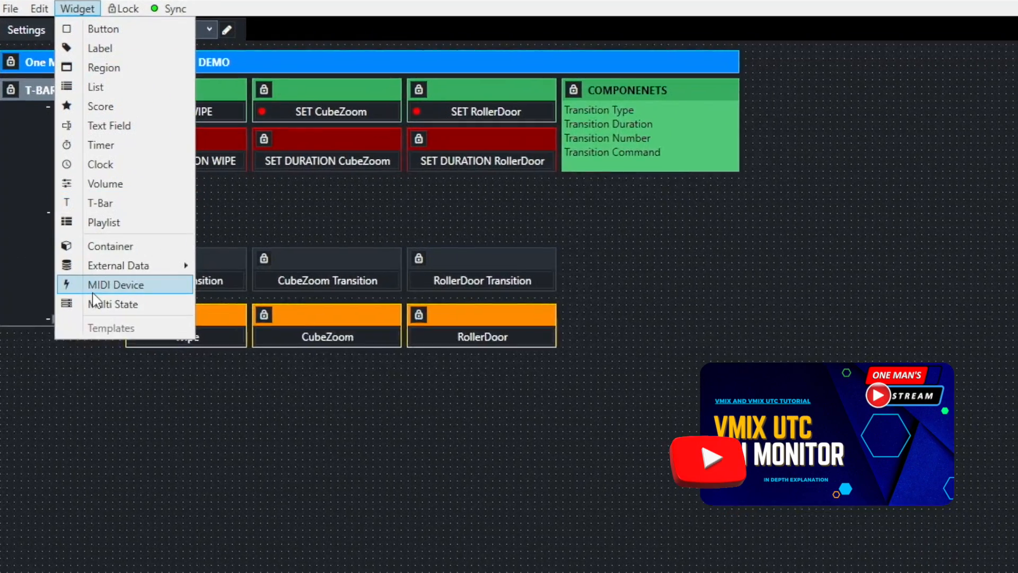
mouse_move(118, 265)
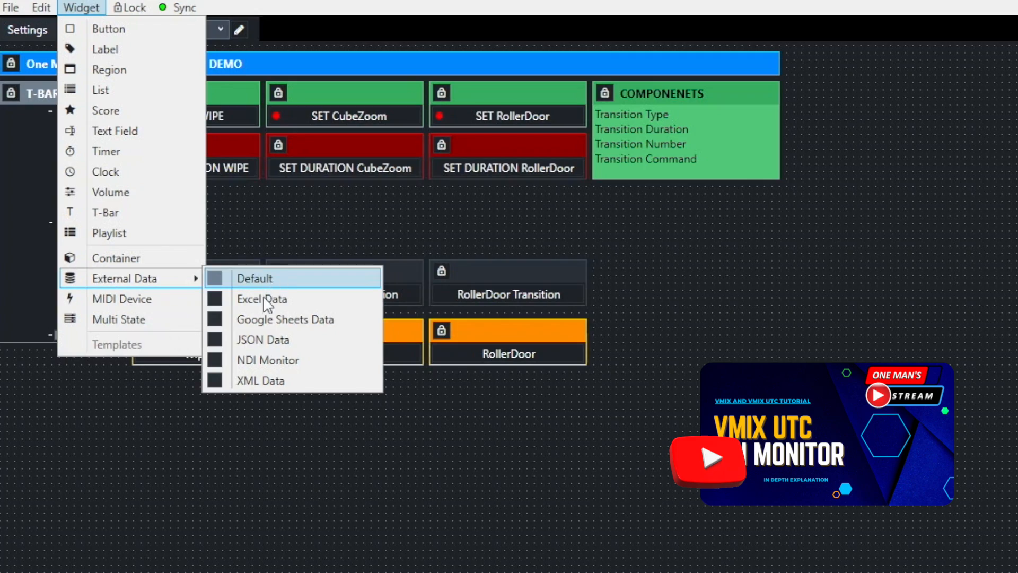
click(265, 363)
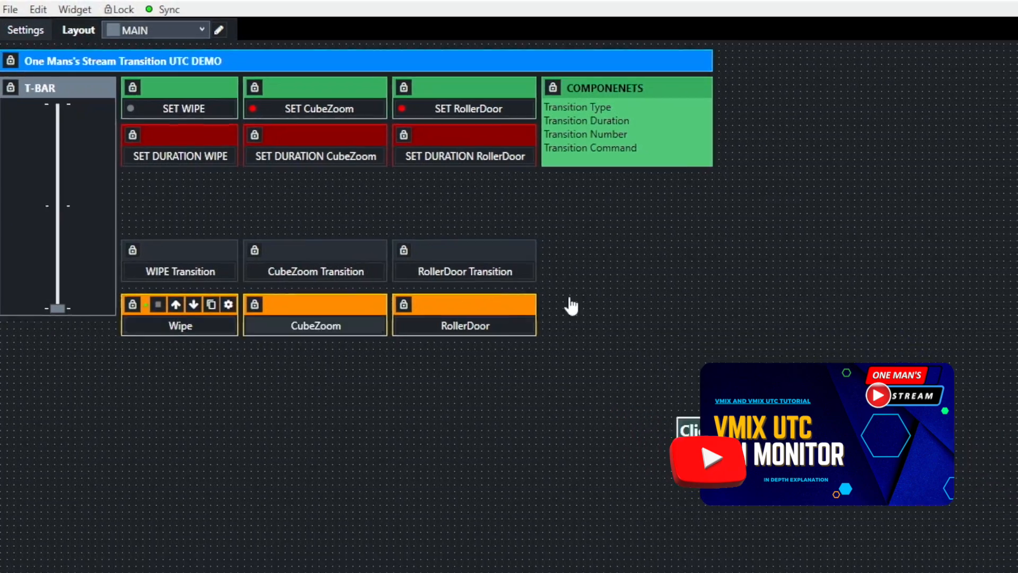
click(647, 103)
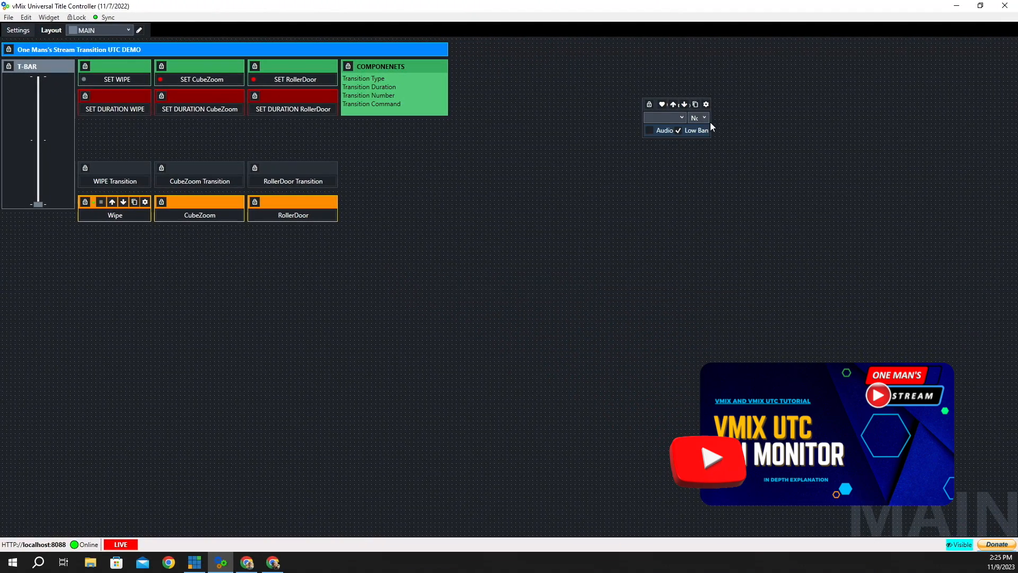
Step: Widen and reposition the NDI Monitor beside the COMPONENETS block, and set its source to DESKTOP-N8HPJ6H (vMix - Output 1)
drag(711, 120, 1013, 121)
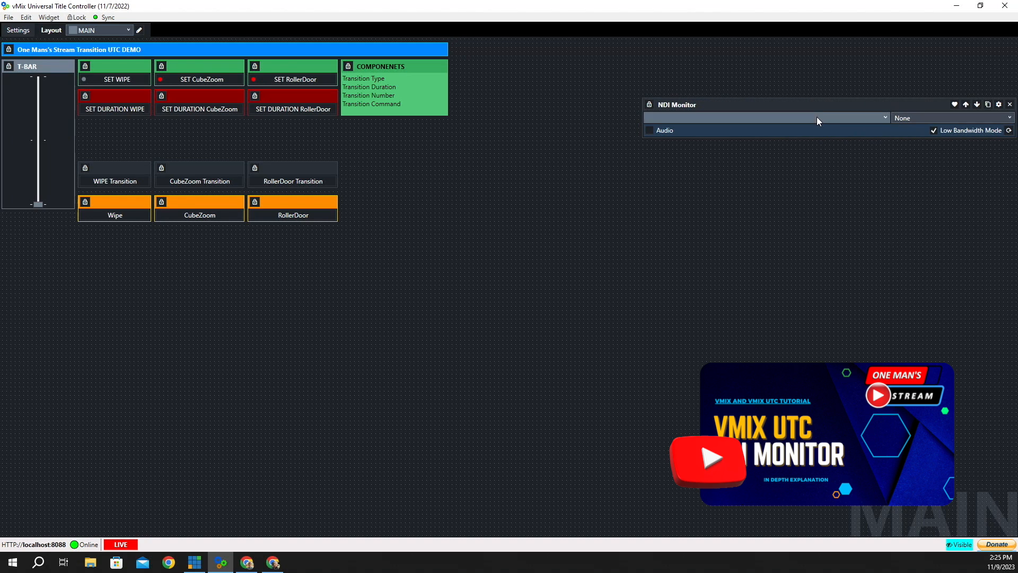
drag(814, 106, 641, 55)
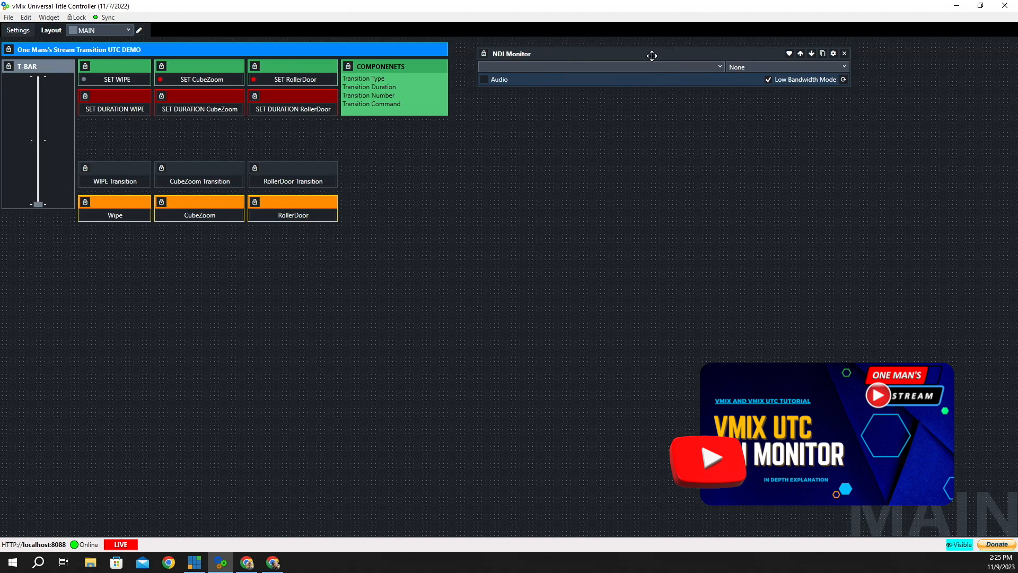
drag(851, 61, 977, 61)
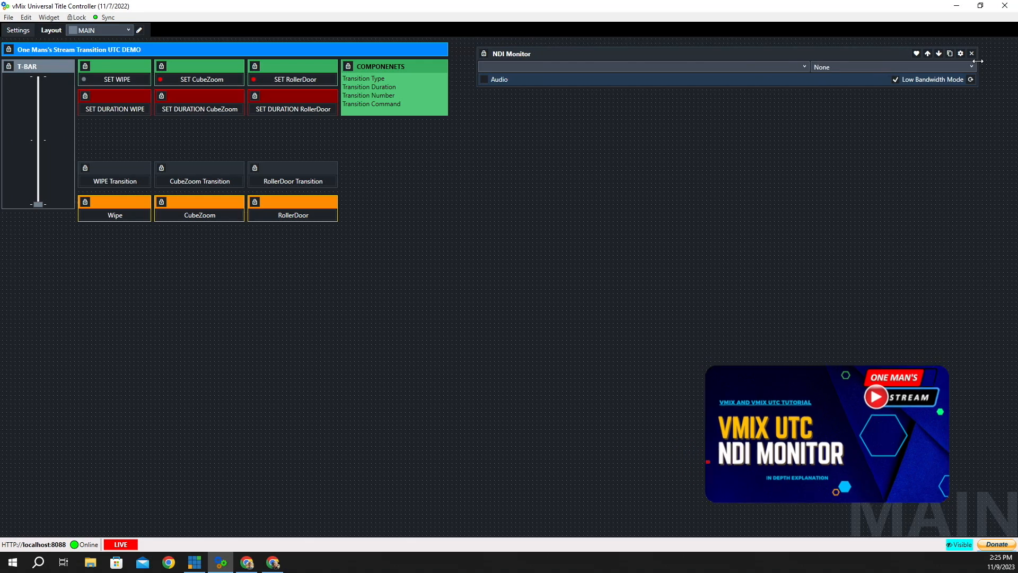
click(806, 67)
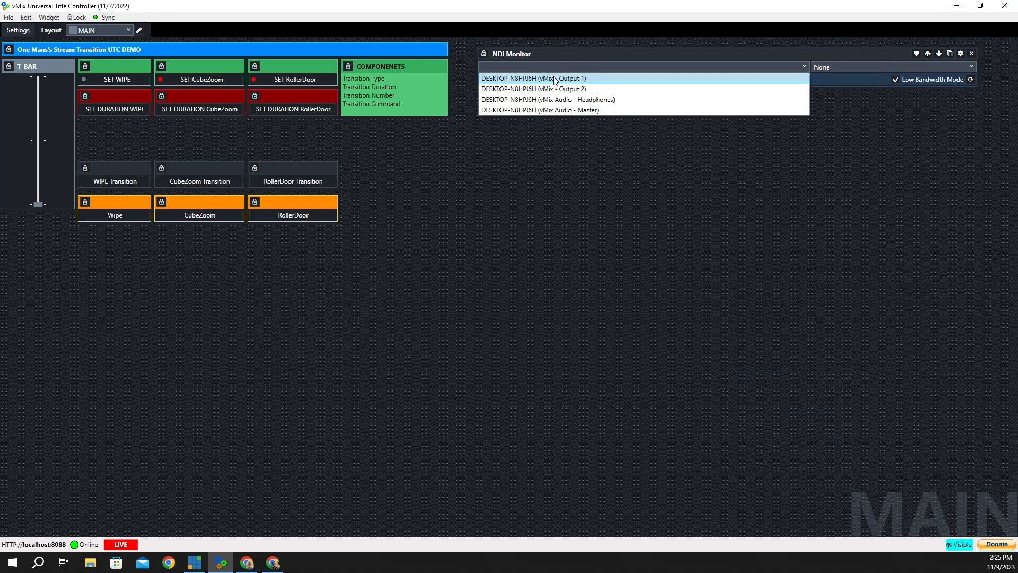
click(555, 78)
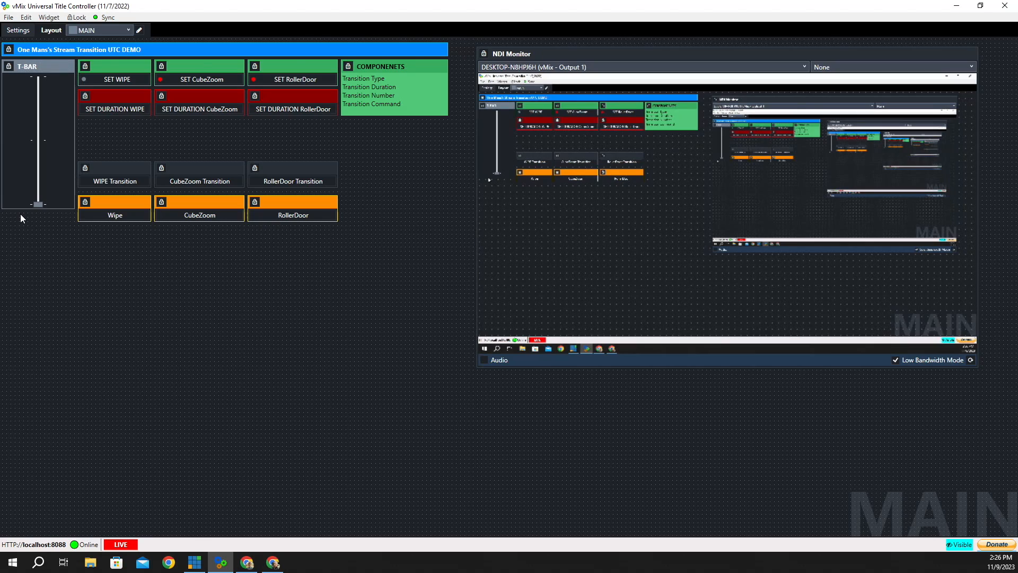
Step: Set the T-BAR widget's mode to A/B and apply the properties
mouse_move(41, 100)
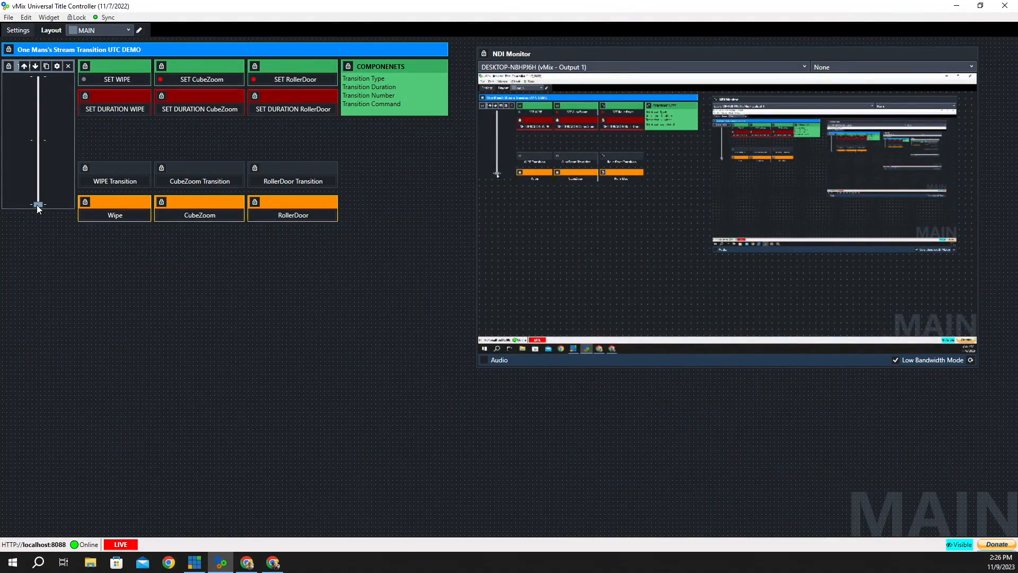
click(56, 66)
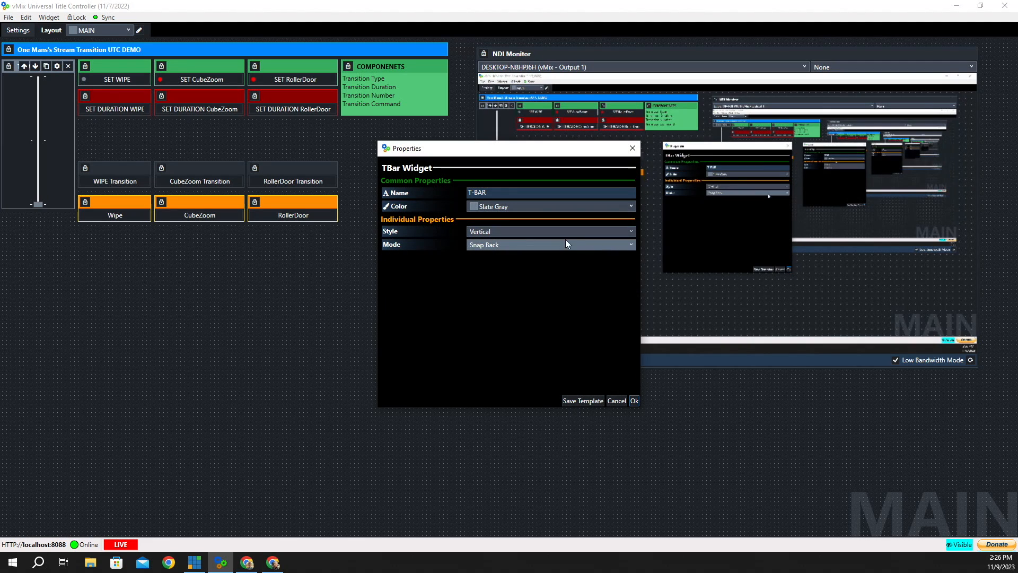
click(631, 245)
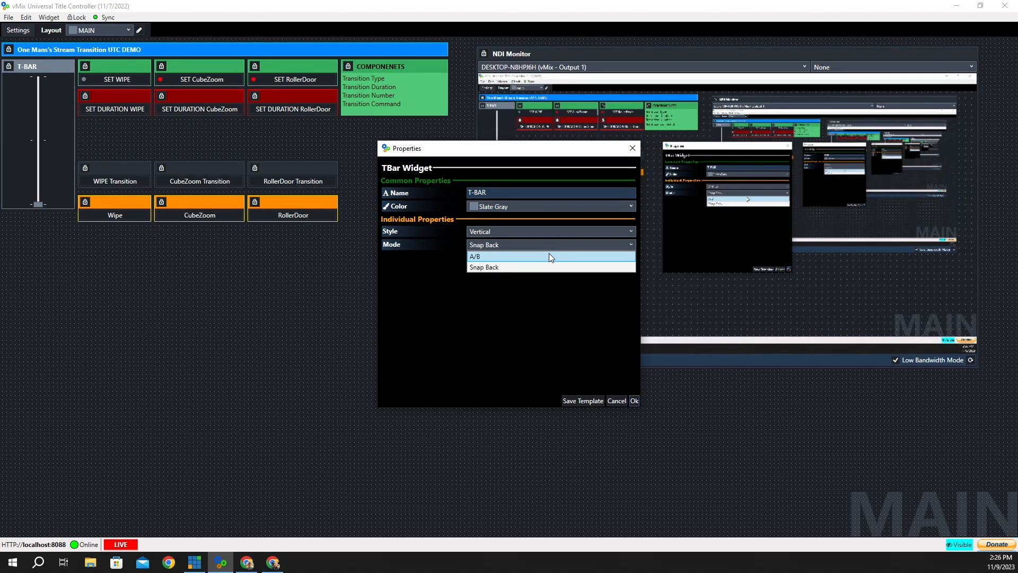
click(548, 256)
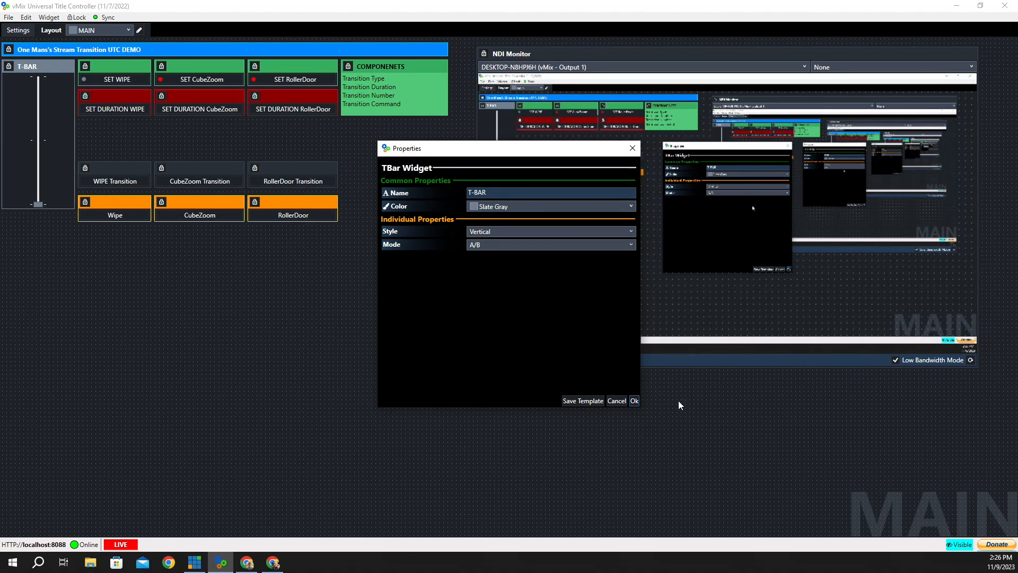
click(636, 401)
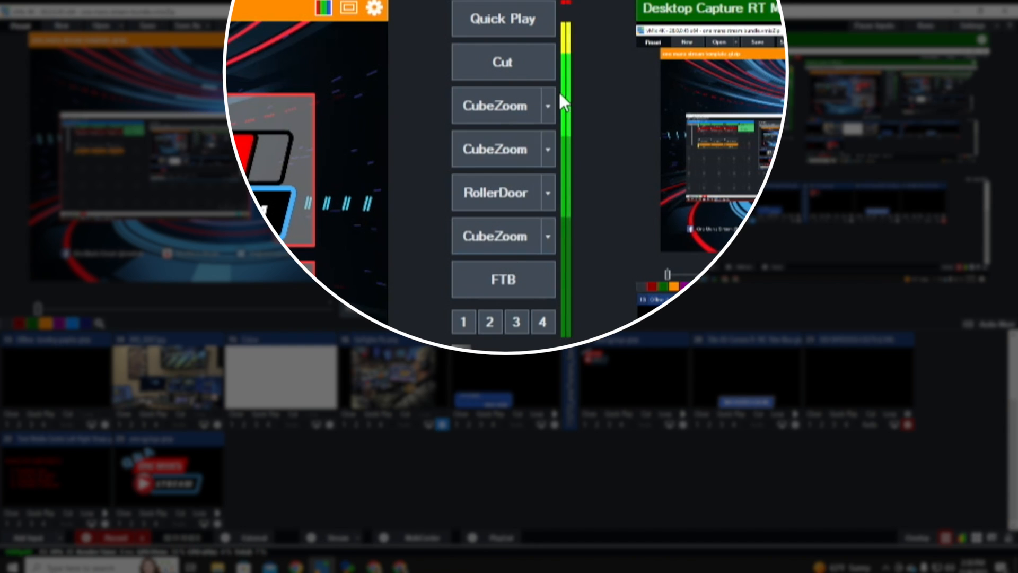
Step: Switch to vMix and examine the transition types offered for the first CubeZoom transition button
click(549, 105)
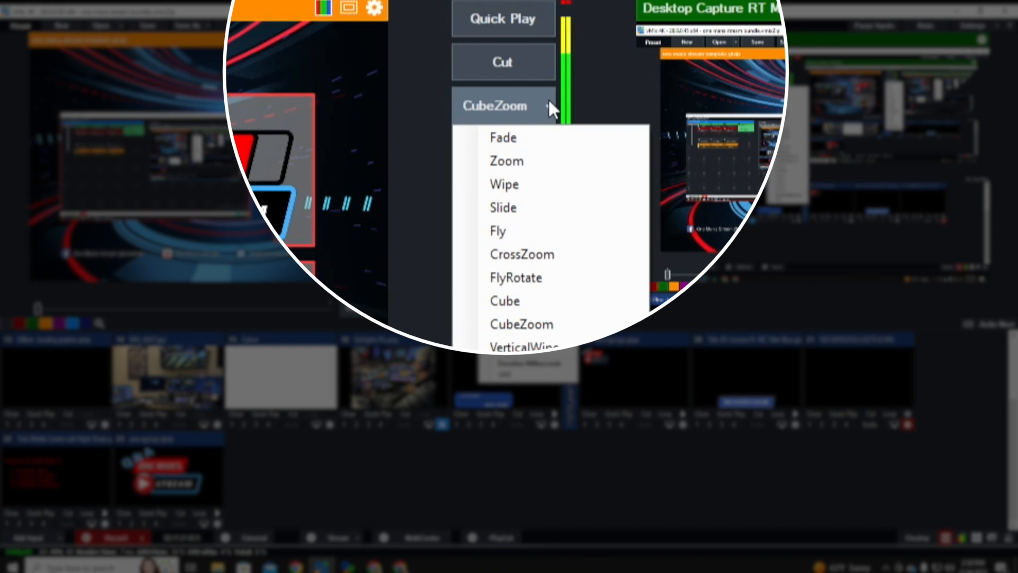
click(464, 85)
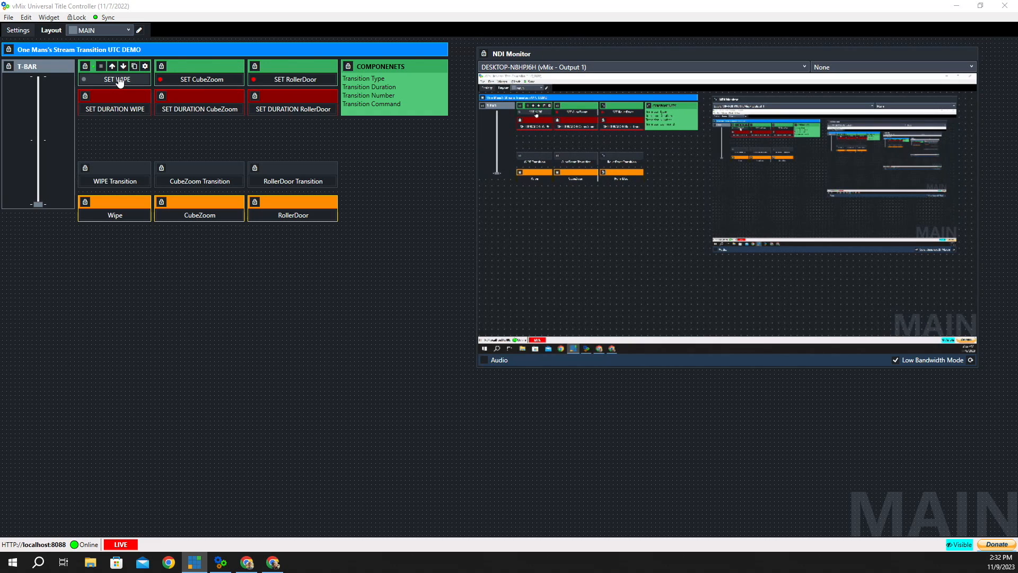
Step: In vMix Universal Title Controller, add a Button widget with default properties on the empty area below the orange Wipe button
click(54, 22)
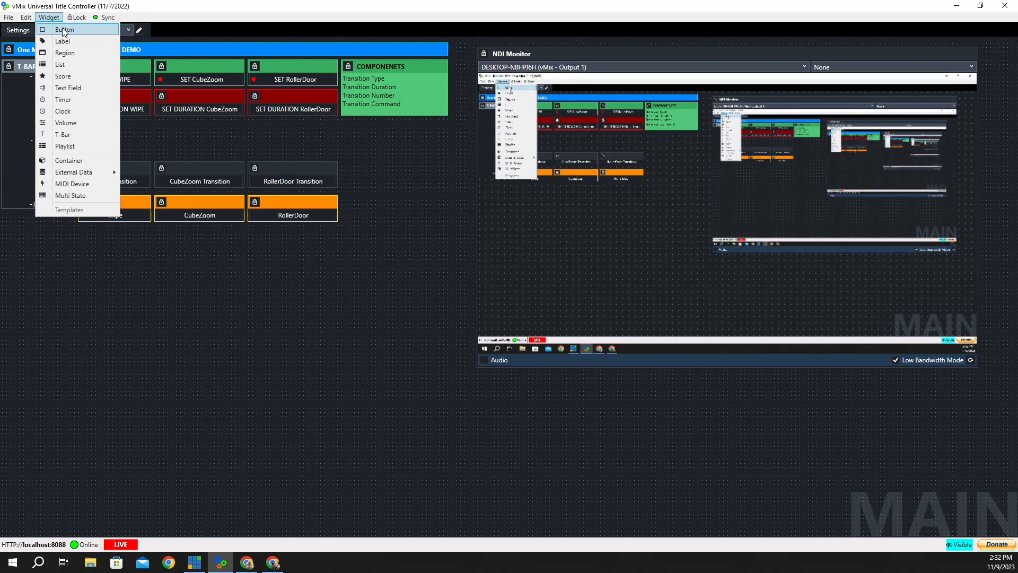
click(63, 30)
click(123, 337)
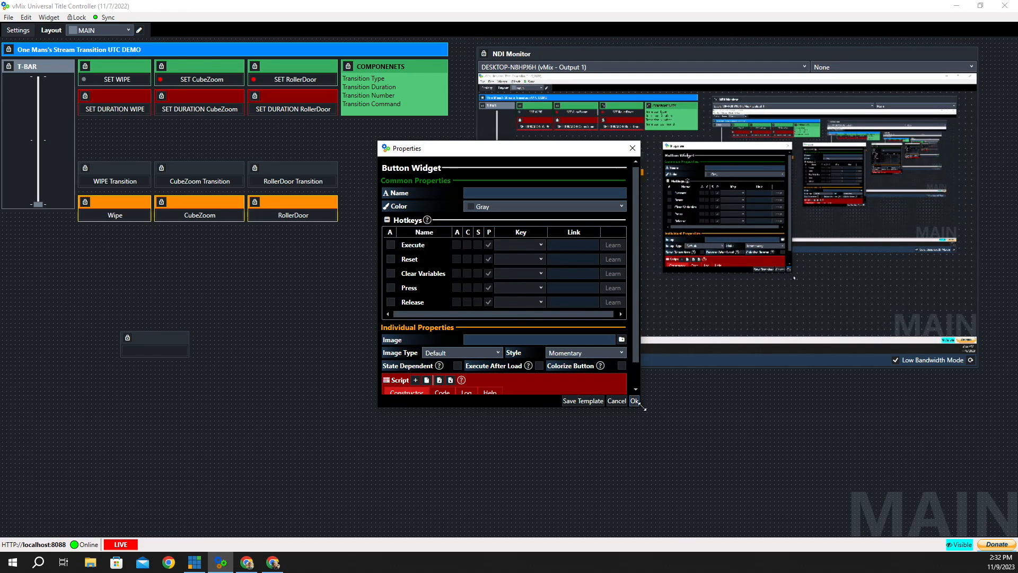
click(635, 401)
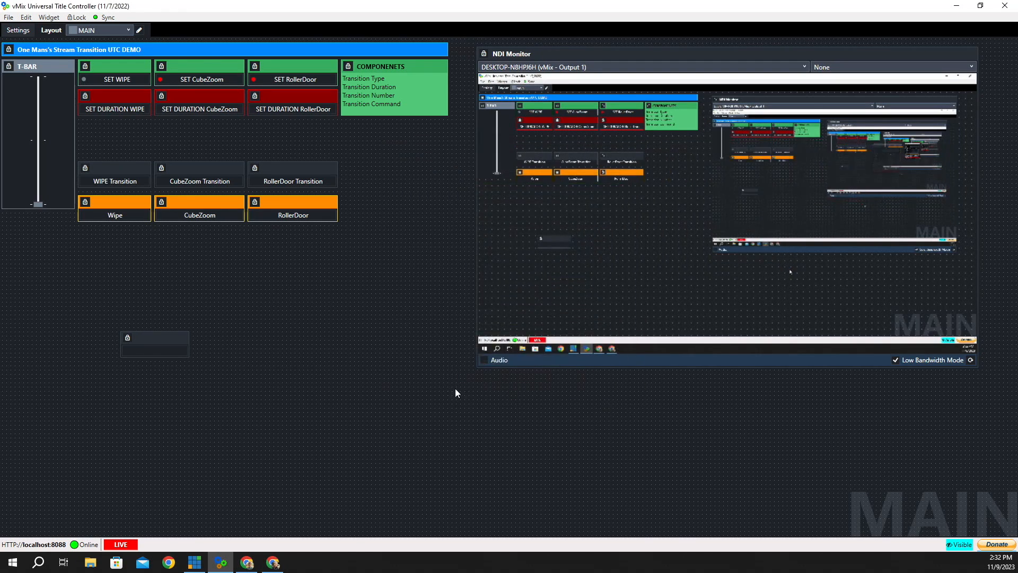
Step: Examine the SET WIPE button's script, checking its command, transition number and effect, and close its properties
click(145, 66)
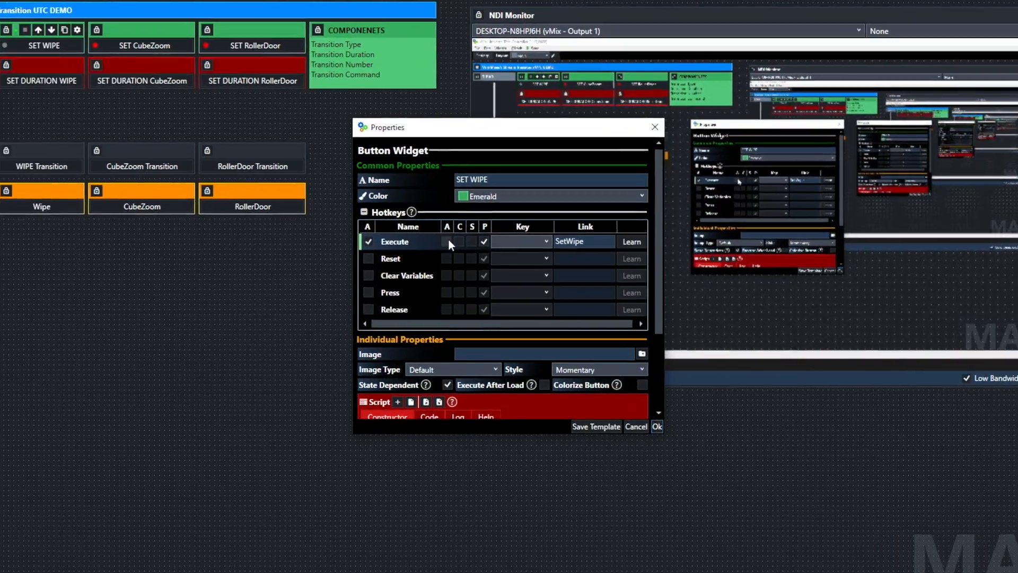
scroll(471, 245, down, 3)
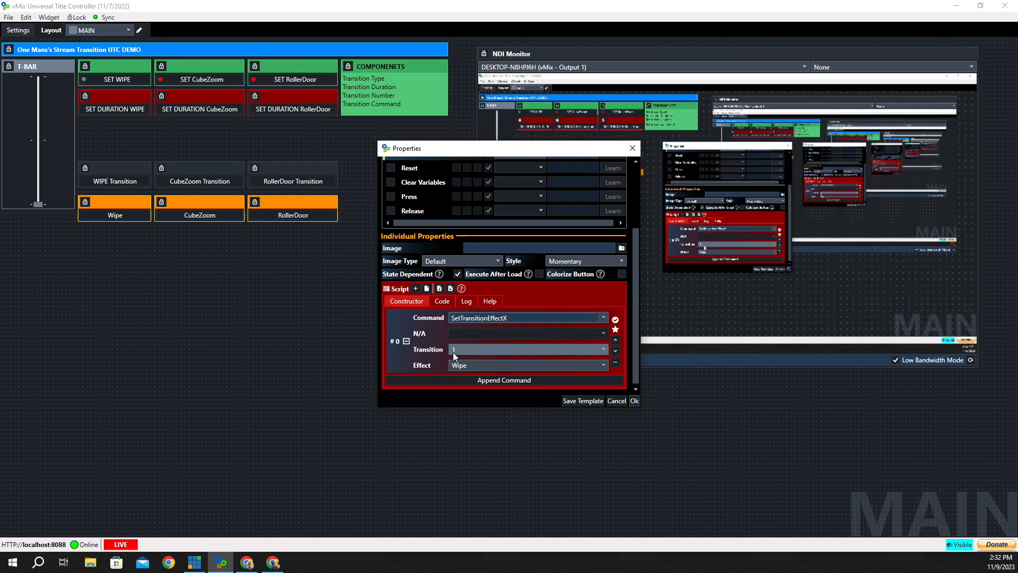
click(634, 400)
mouse_move(119, 81)
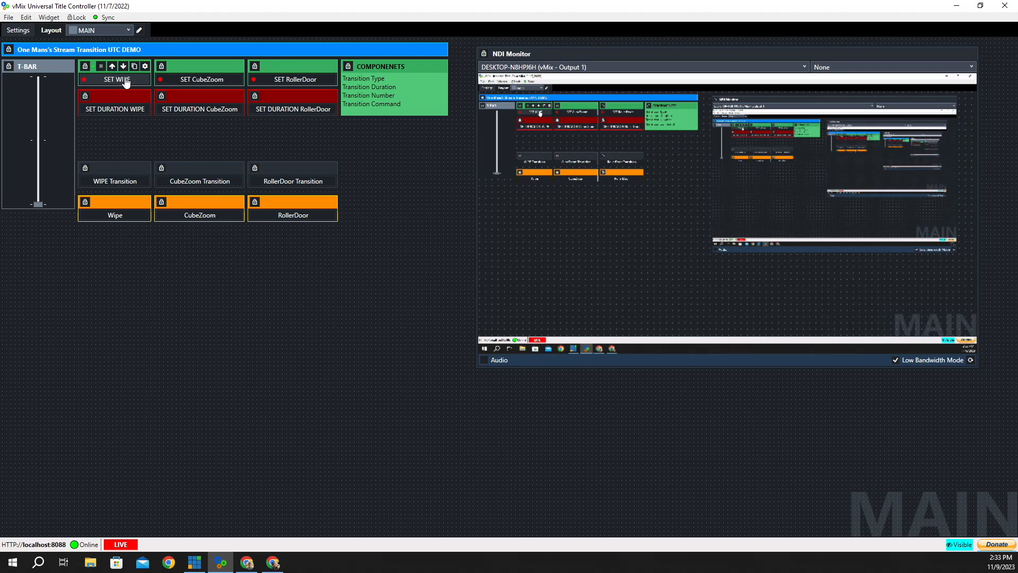
Step: Examine the SET DURATION WIPE button's script, checking its command, duration and transition number, and close its properties
mouse_move(136, 97)
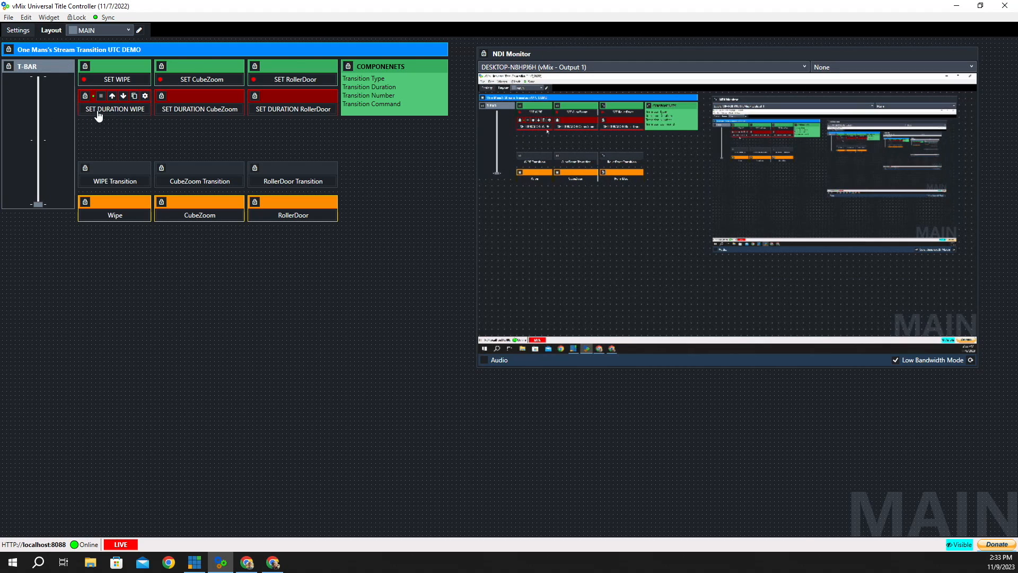
click(147, 99)
scroll(451, 222, down, 3)
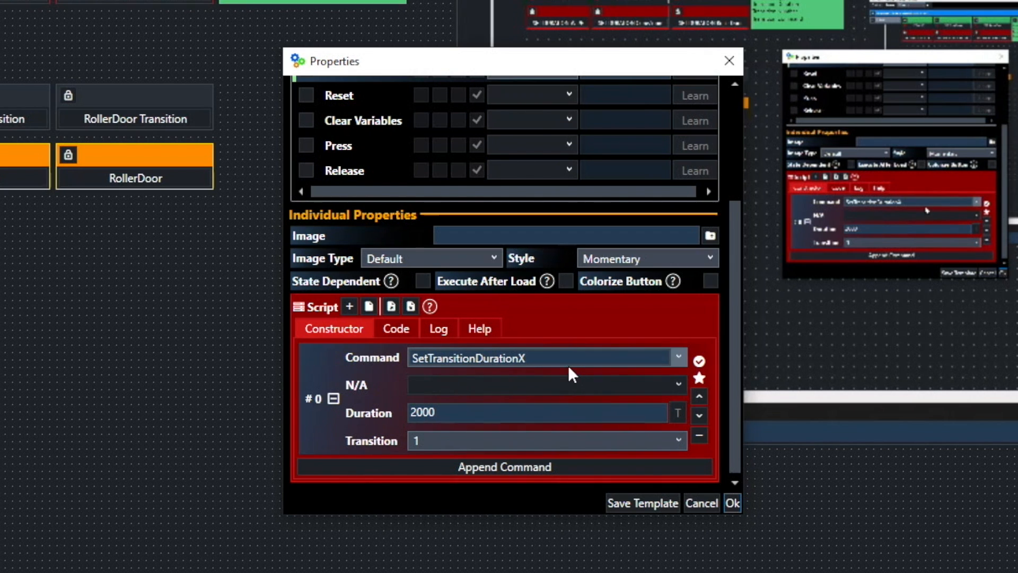
click(436, 413)
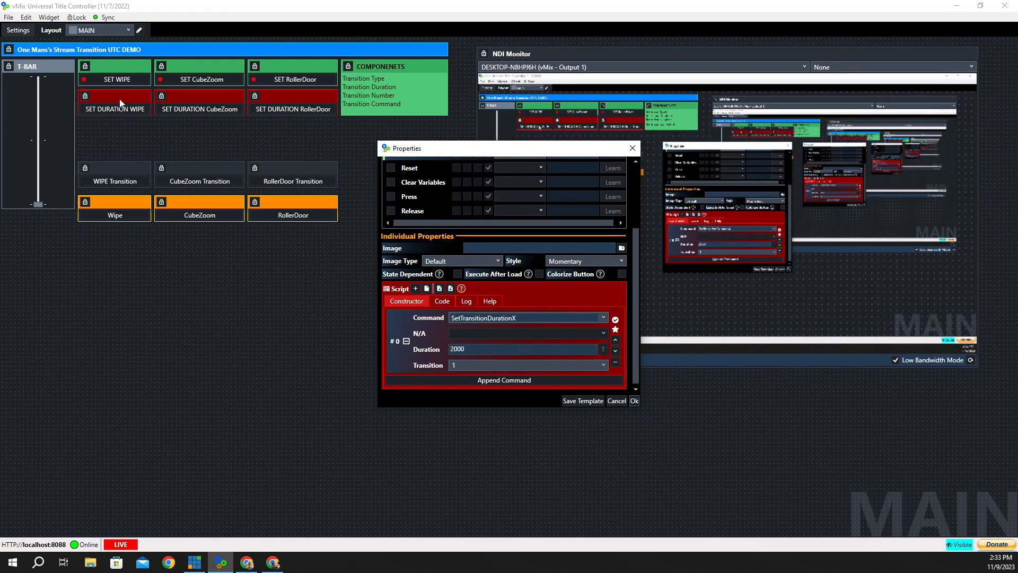
click(635, 400)
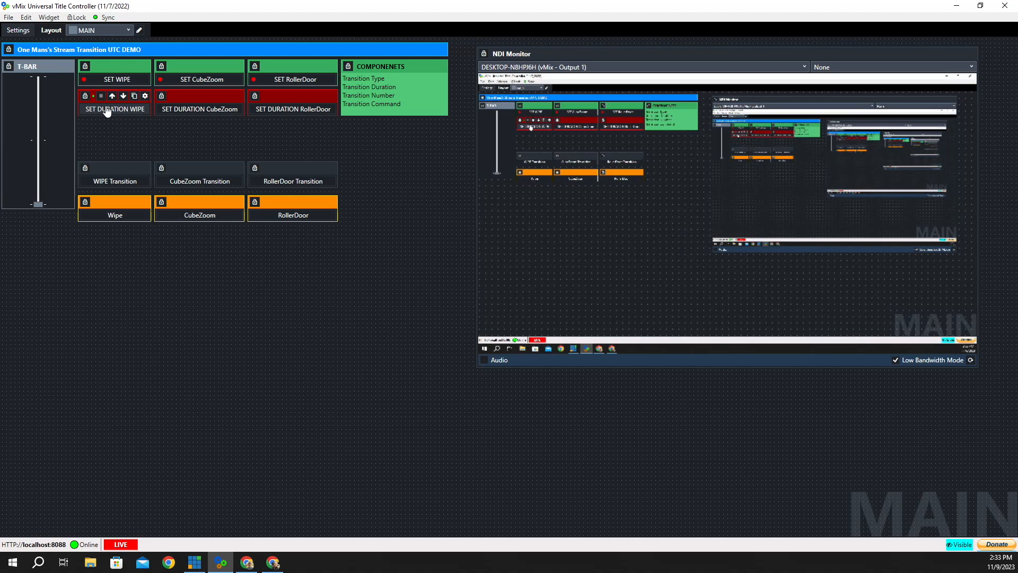
Step: Check the link names assigned to the Execute hotkeys of the SET WIPE and SET DURATION WIPE buttons
click(145, 66)
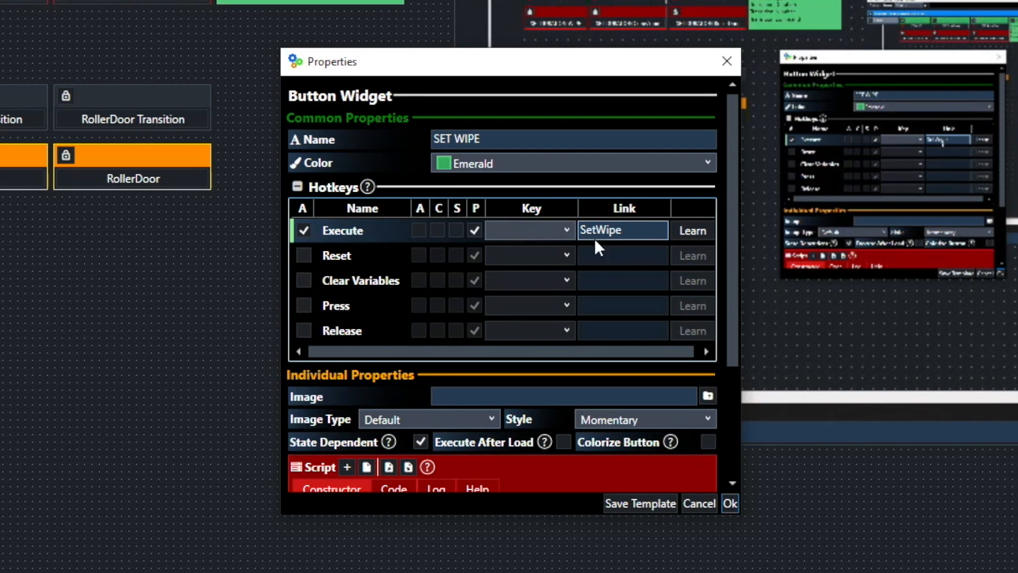
click(731, 504)
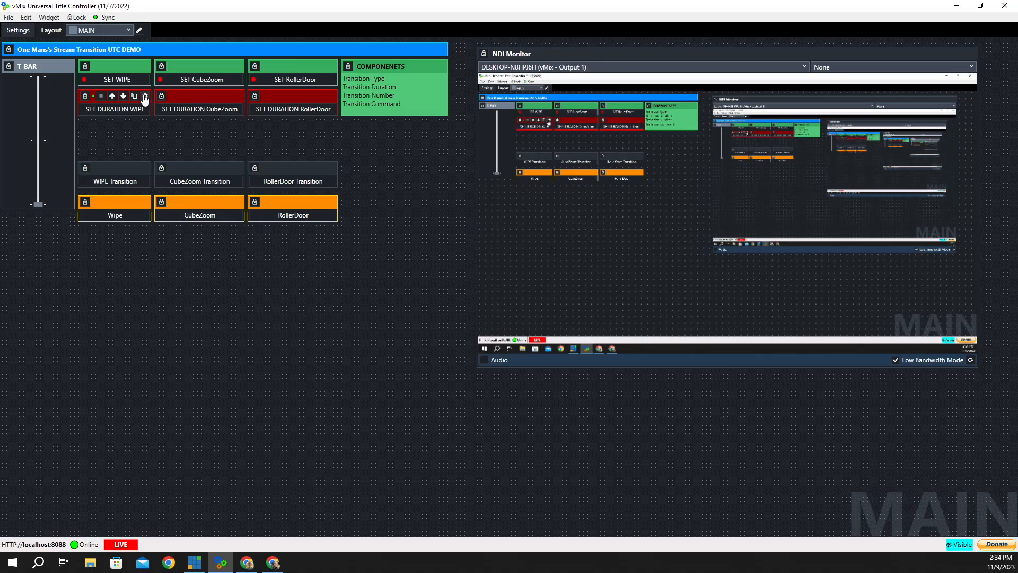
click(144, 97)
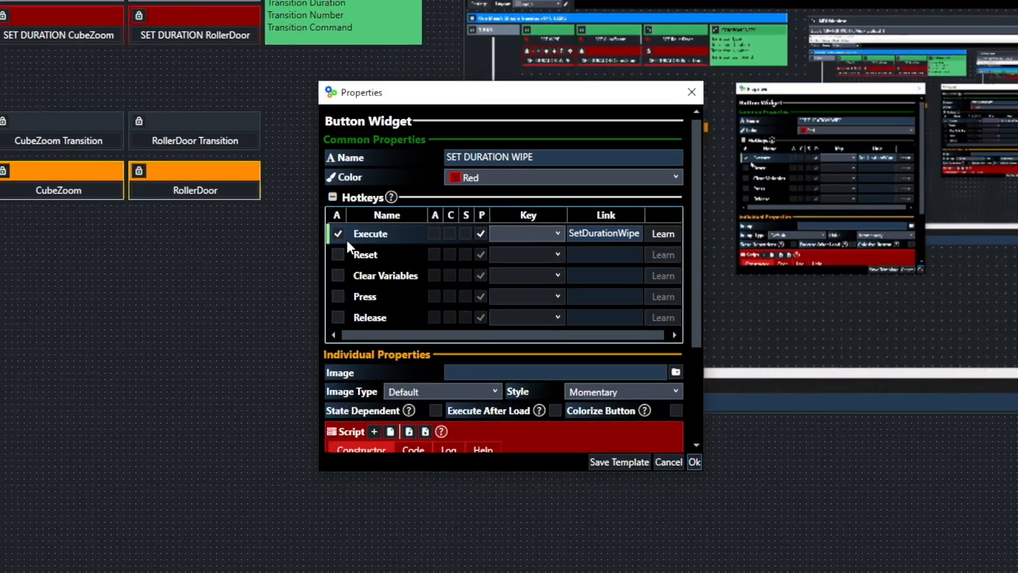
click(578, 238)
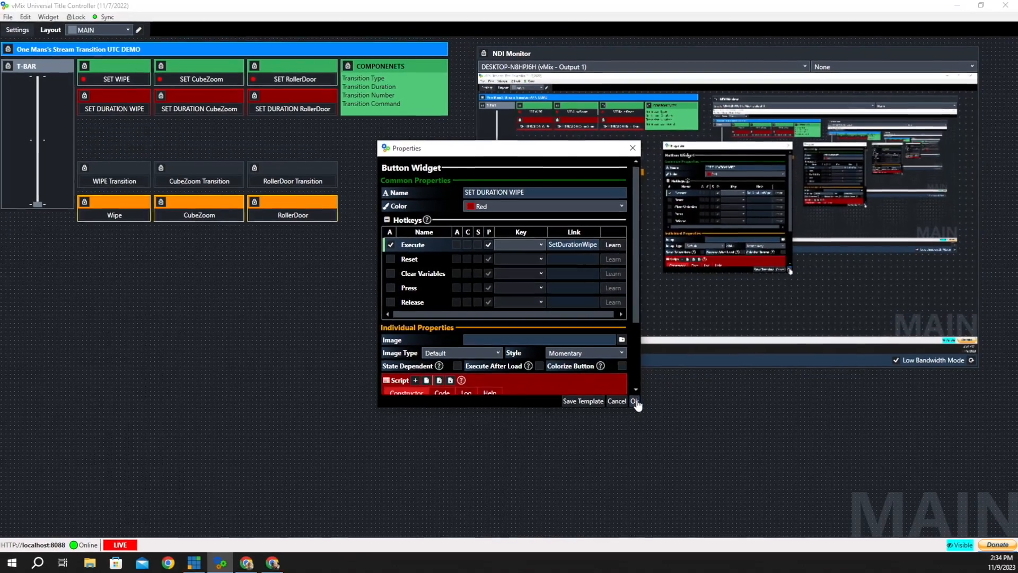
click(636, 402)
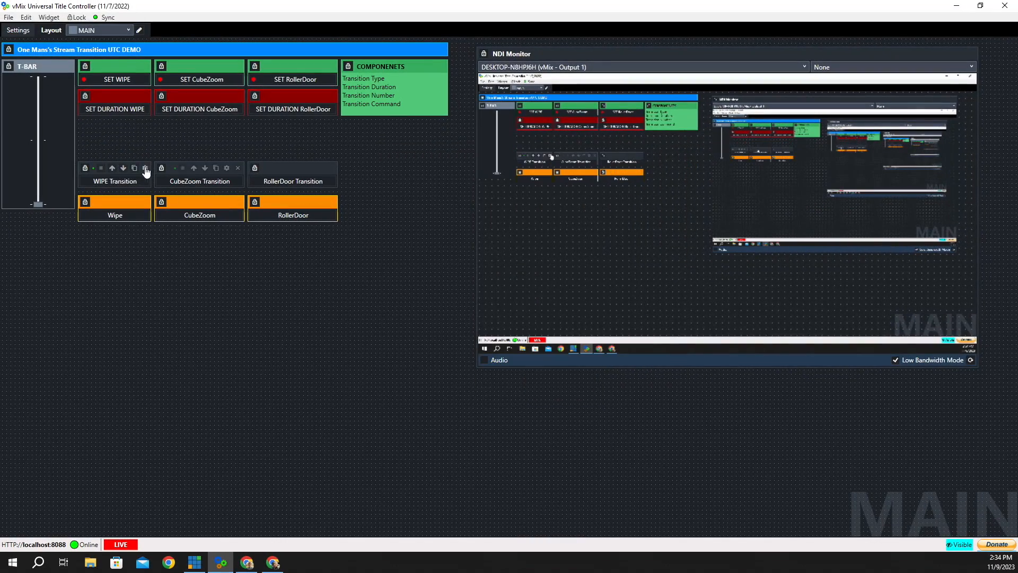
Step: Run the WIPE Transition button and examine the sequence of commands in its script
click(118, 183)
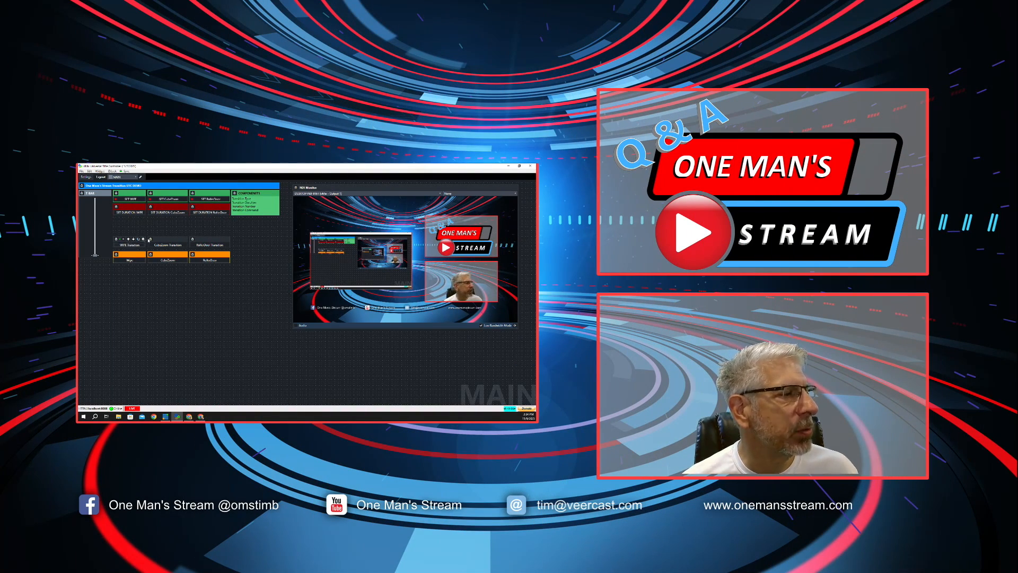
click(144, 240)
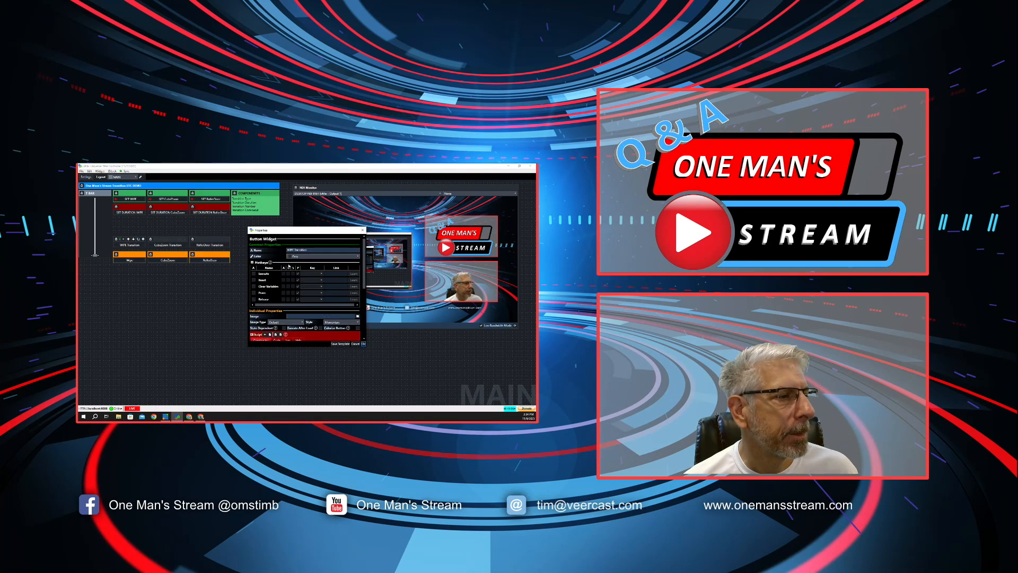
scroll(320, 268, down, 3)
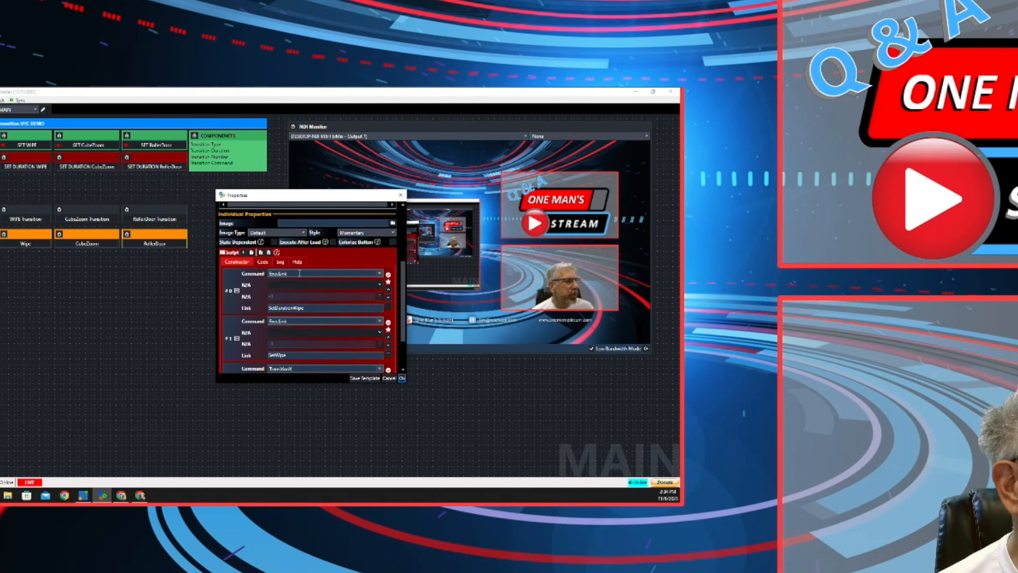
click(273, 305)
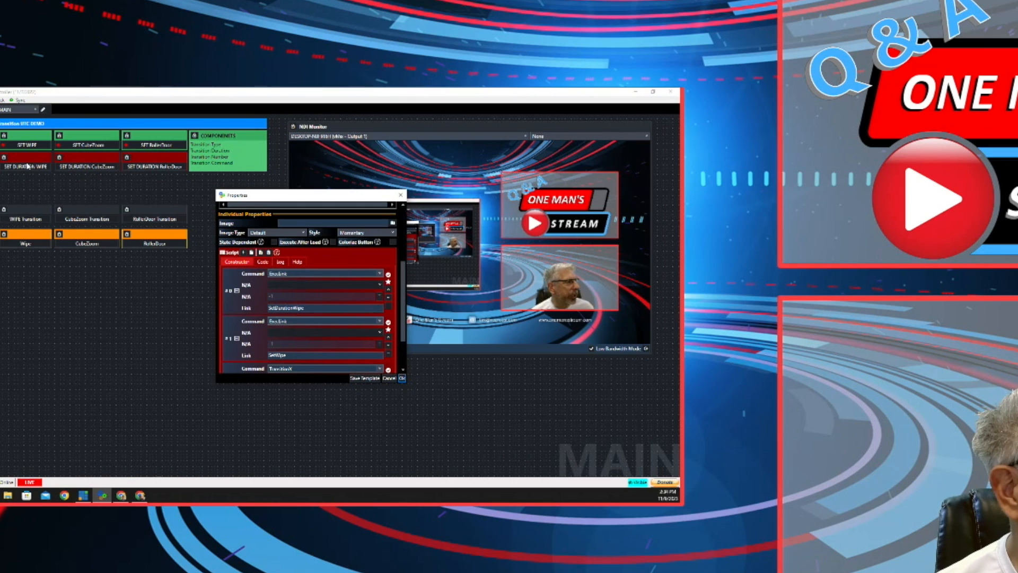
scroll(275, 282, down, 2)
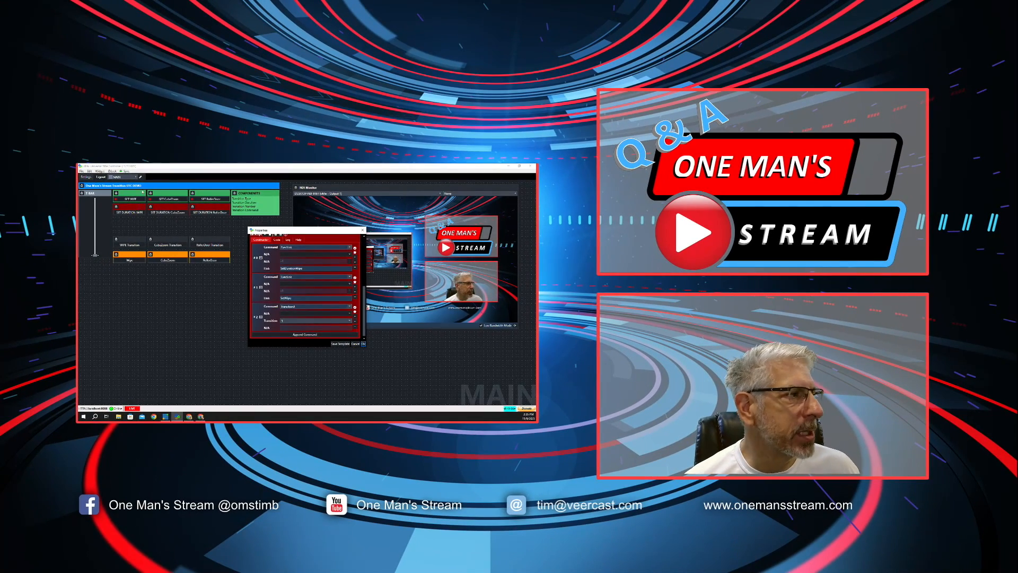
click(363, 344)
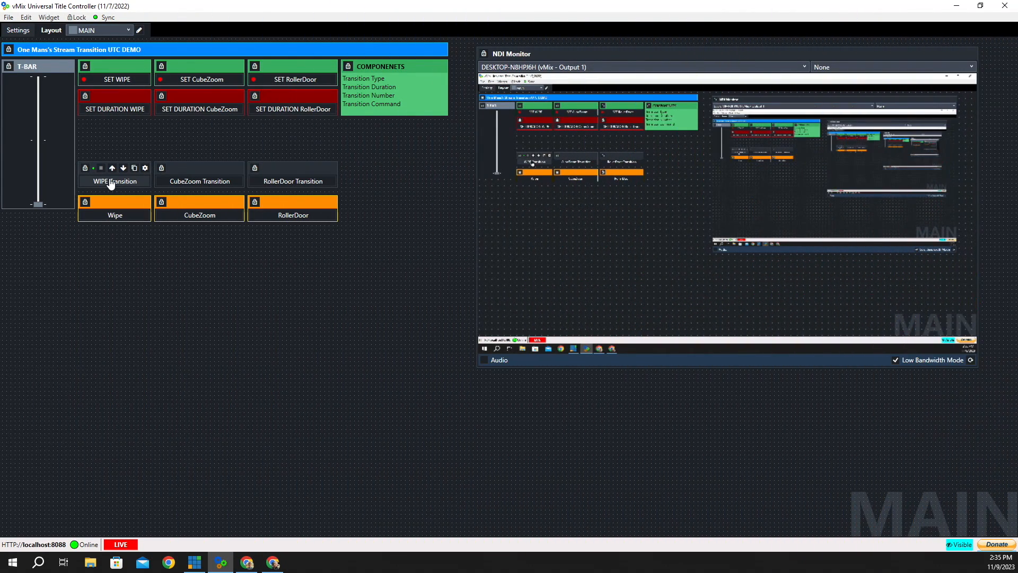
Step: Run SET WIPE and SET DURATION WIPE, and check how the WIPE Transition script's ExecLink commands refer to them
click(124, 81)
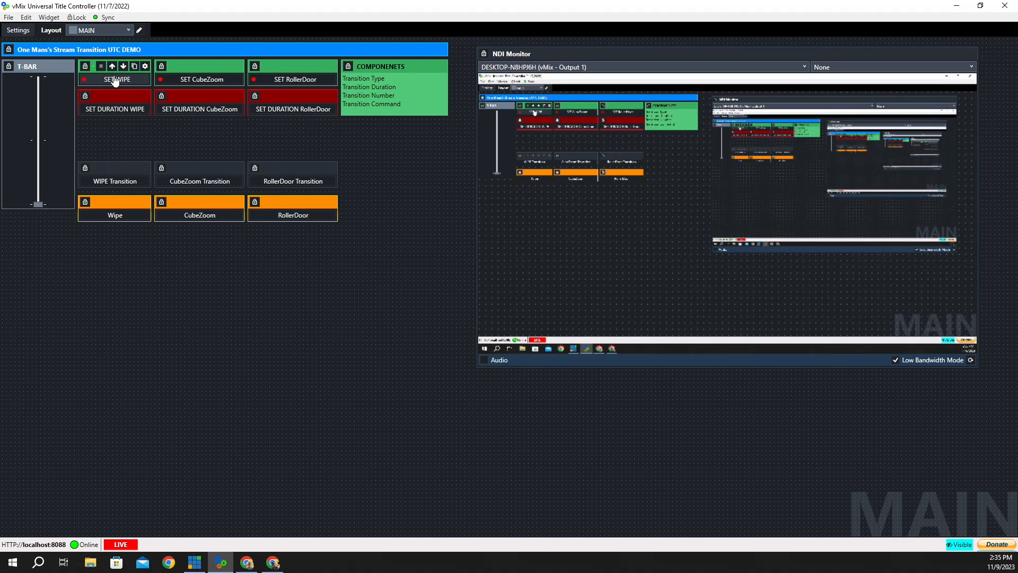
click(109, 109)
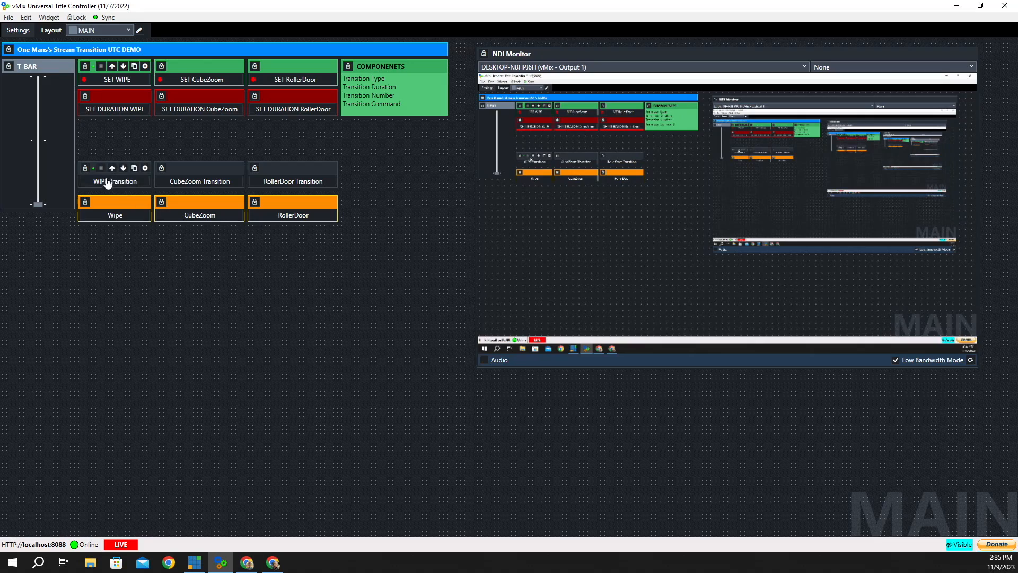
click(144, 168)
scroll(460, 204, down, 5)
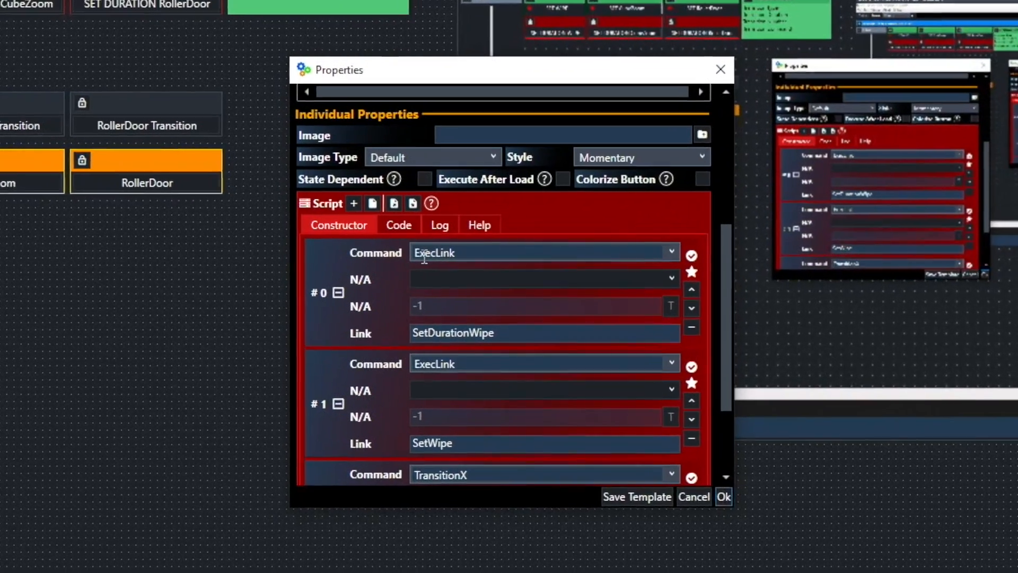
scroll(477, 344, down, 2)
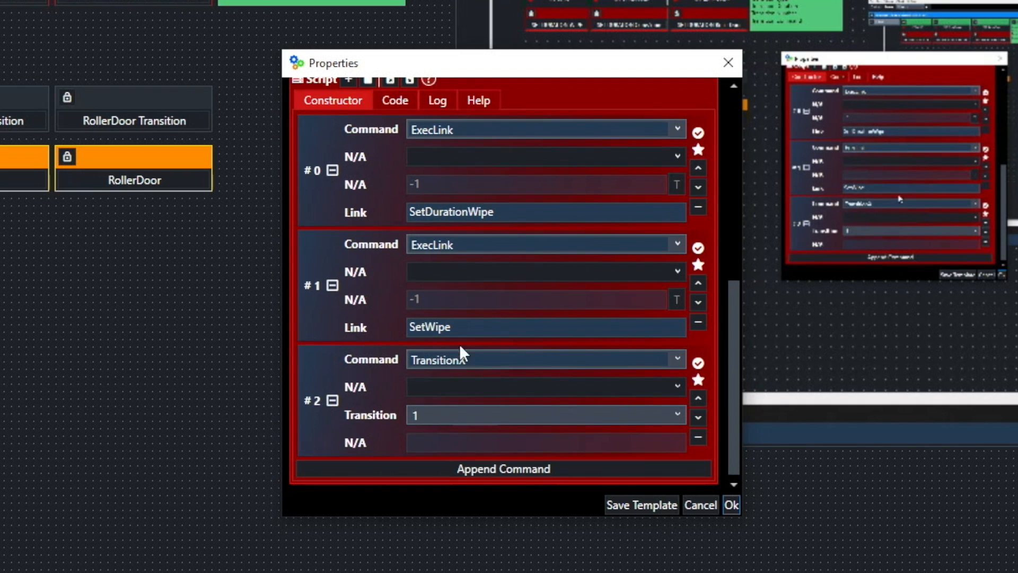
click(413, 325)
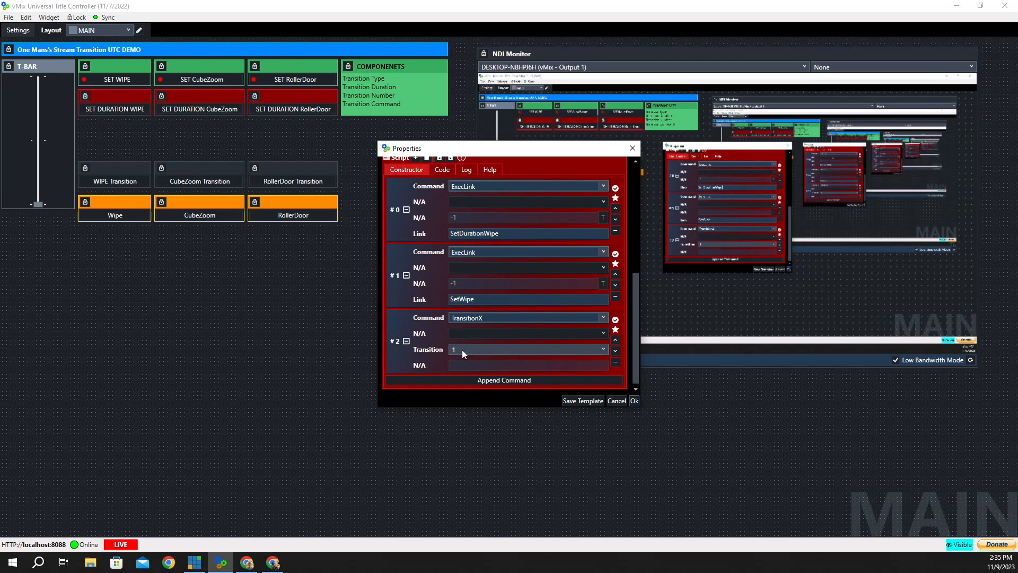
click(634, 401)
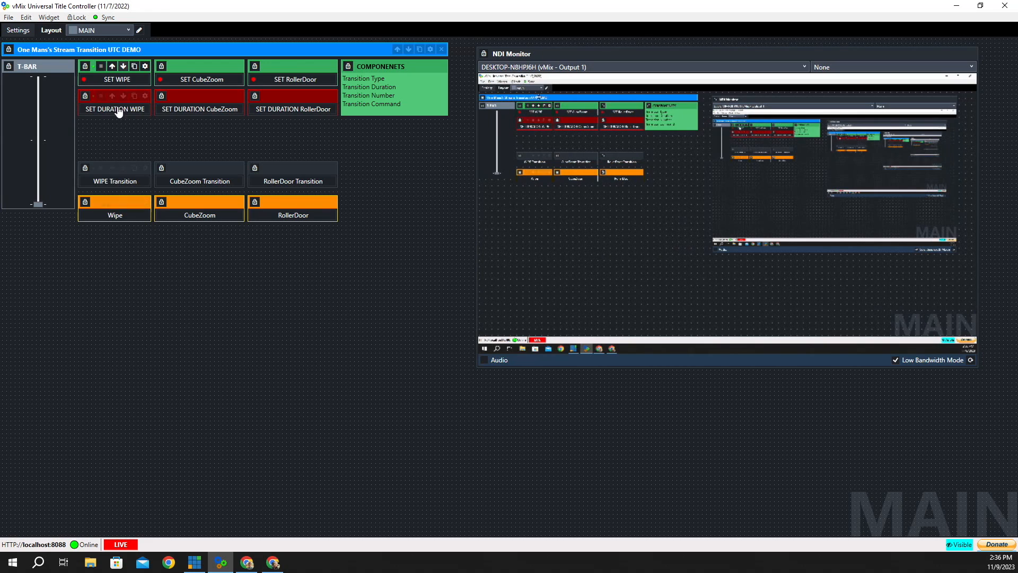
Step: Run the orange Wipe button and examine its script's duration, effect and transition commands, closing its properties when done
click(114, 215)
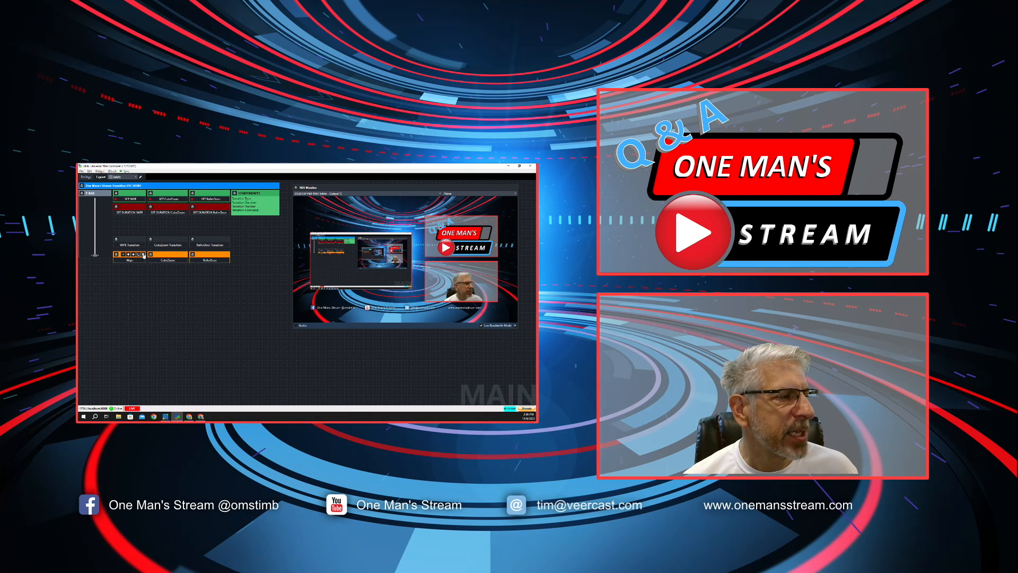
click(143, 255)
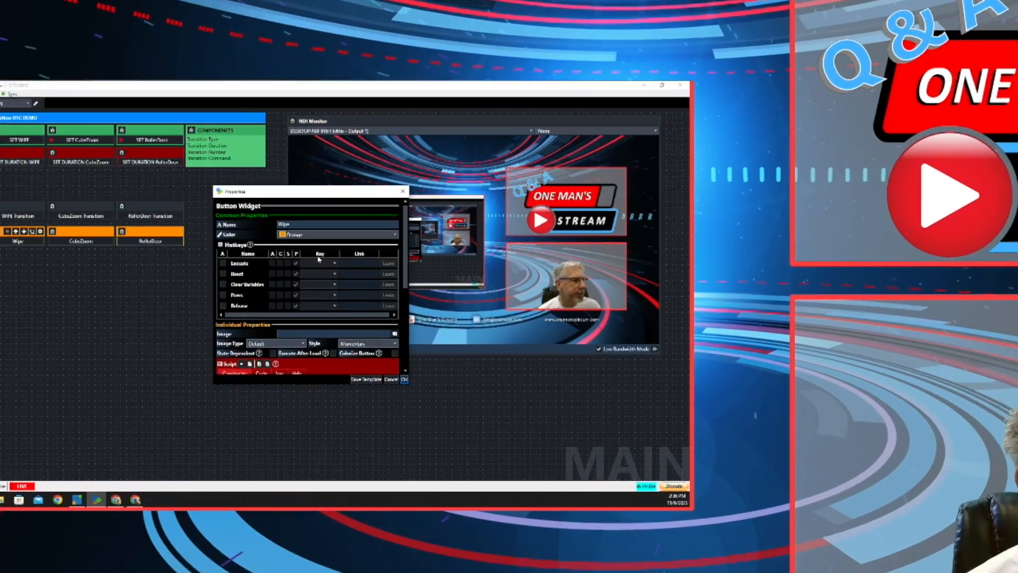
scroll(314, 271, down, 5)
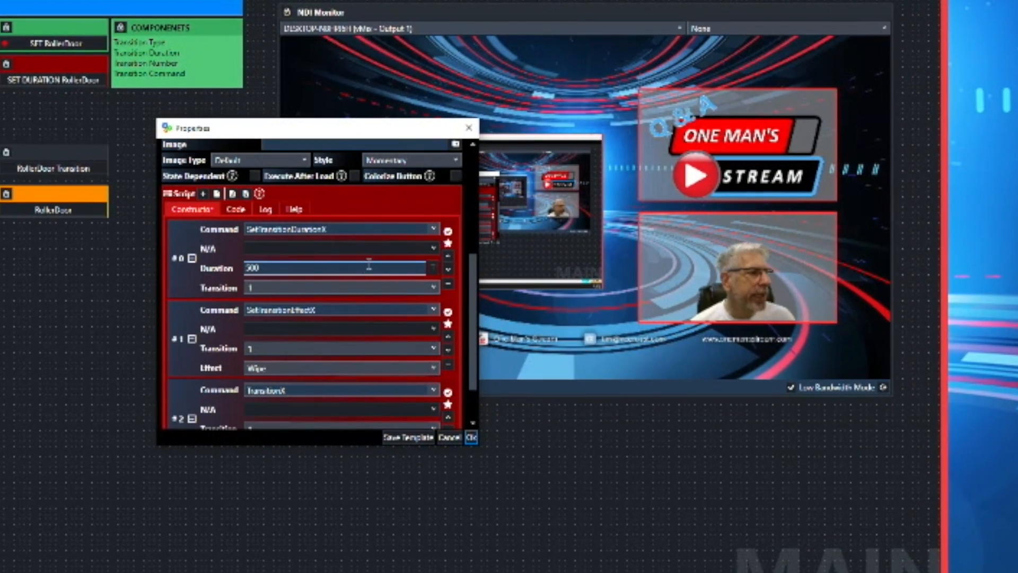
scroll(374, 273, down, 2)
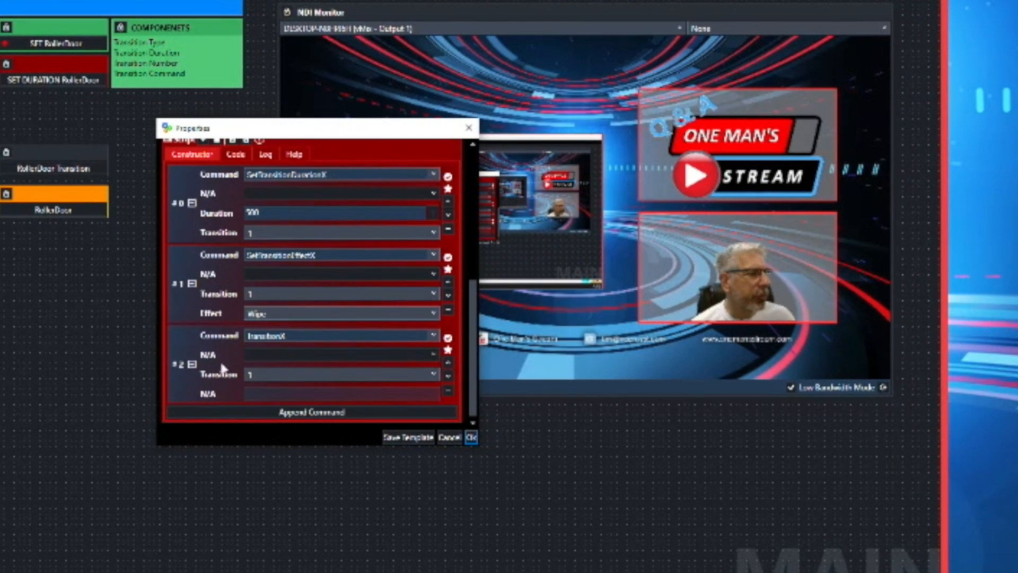
scroll(221, 300, up, 2)
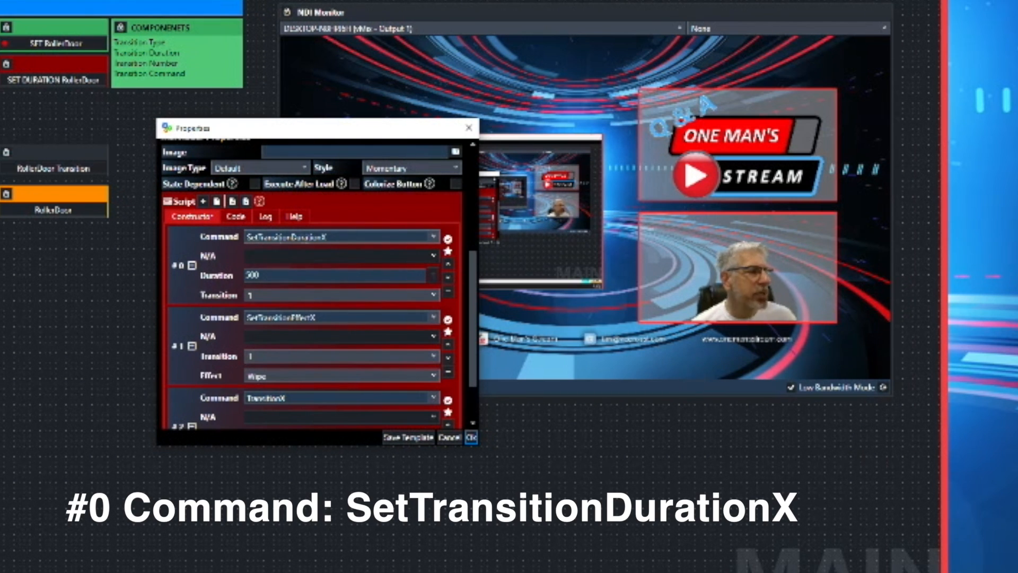
click(272, 275)
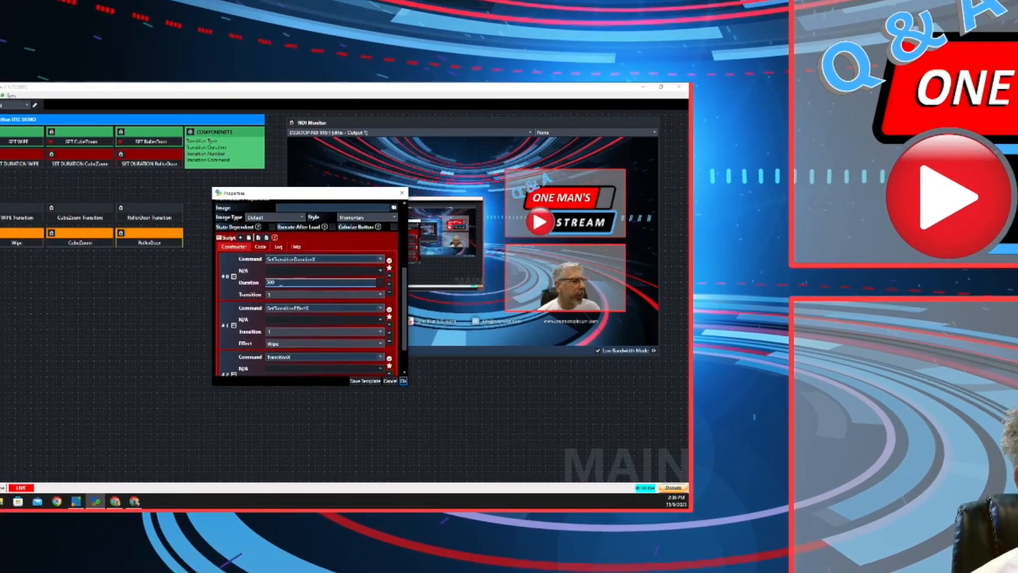
scroll(281, 283, down, 3)
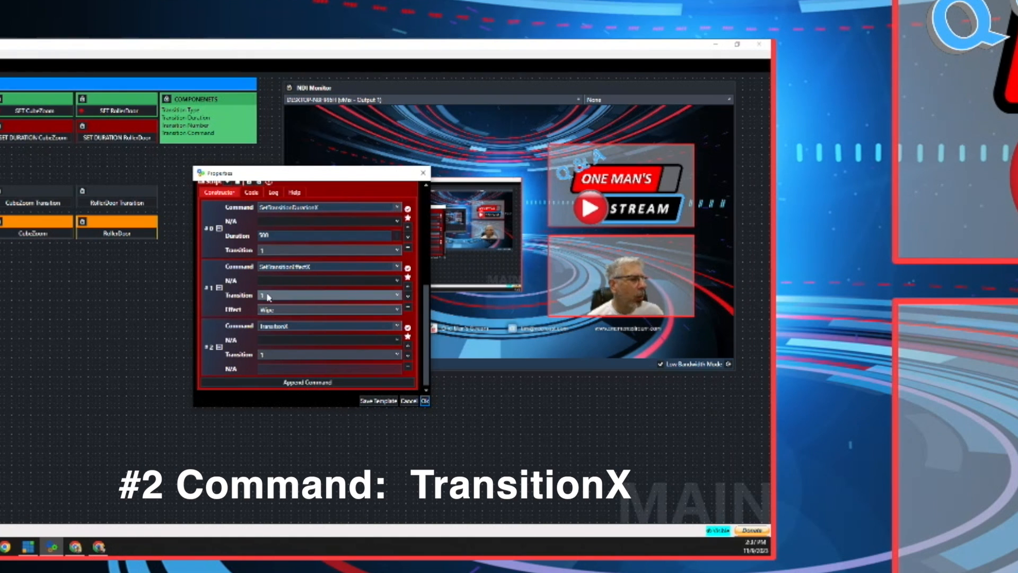
click(425, 401)
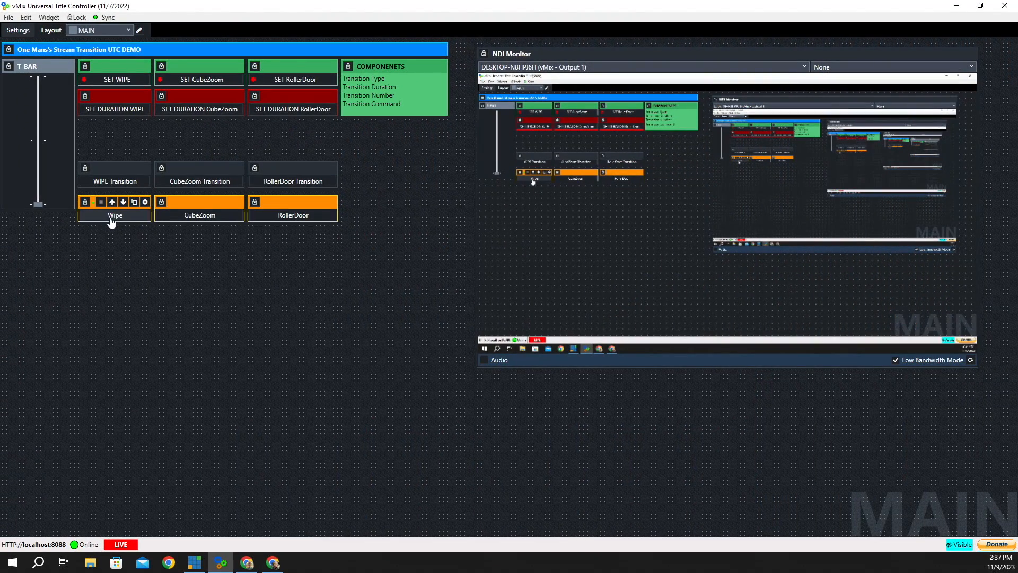
Step: Set the SetTransitionDurationX duration in the orange Wipe button's script to 3000 and run the button
click(145, 202)
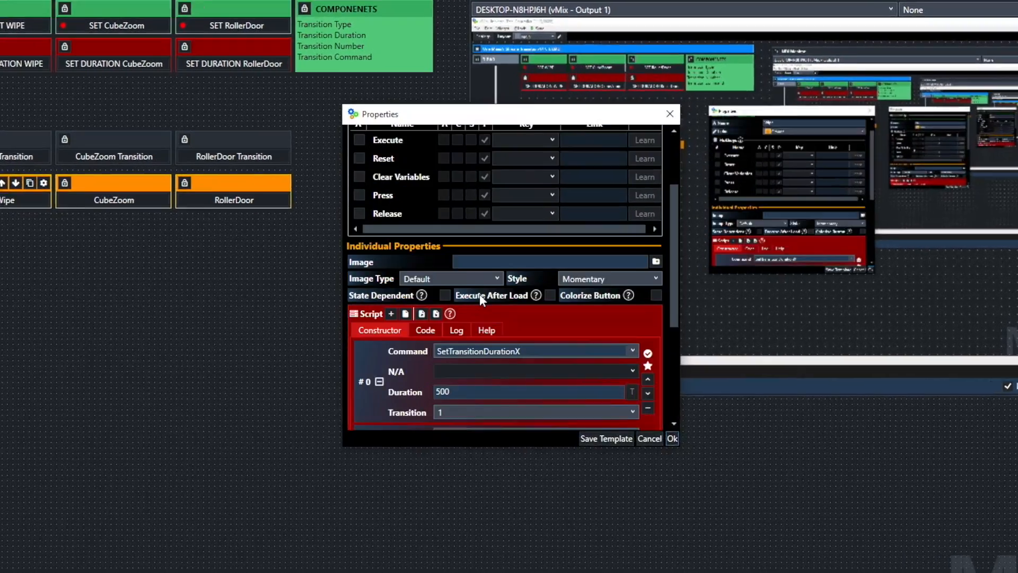
scroll(479, 293, down, 2)
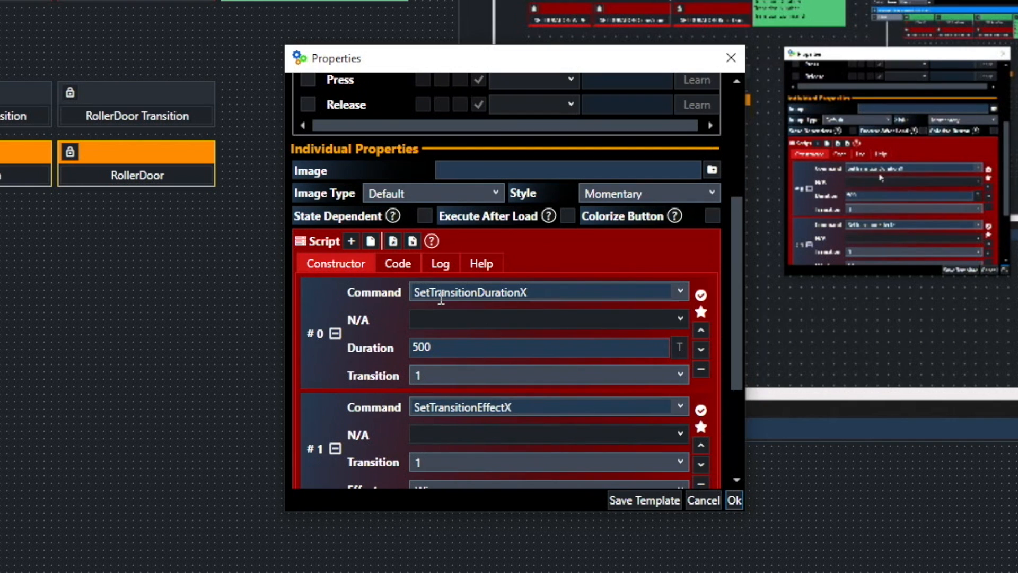
click(448, 347)
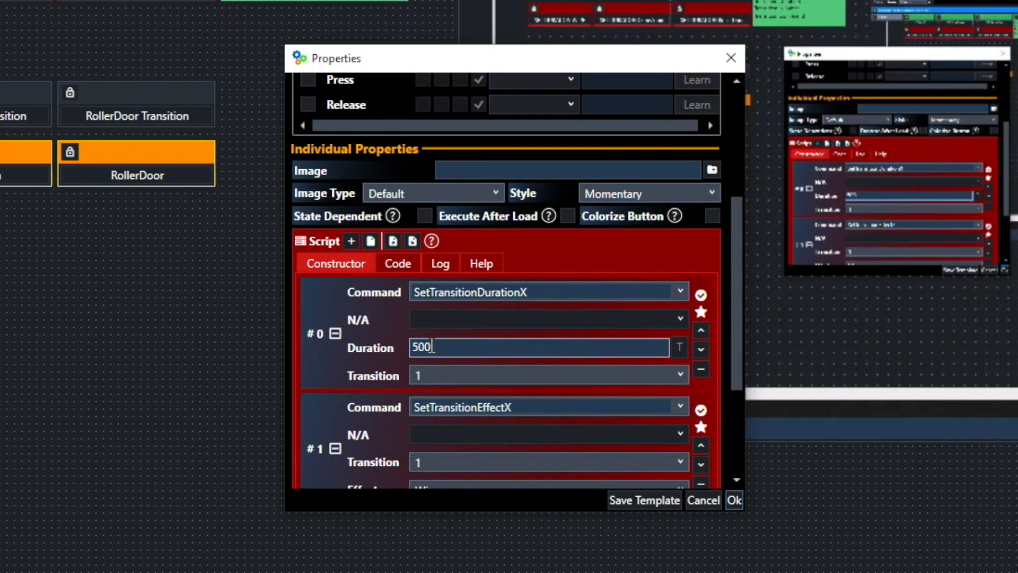
drag(448, 347, 358, 358)
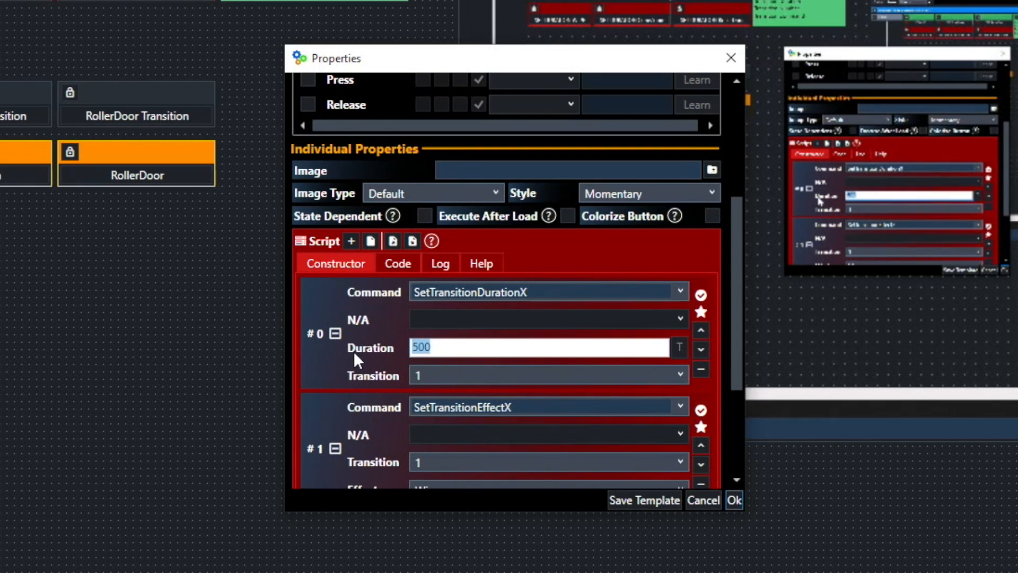
text(3000)
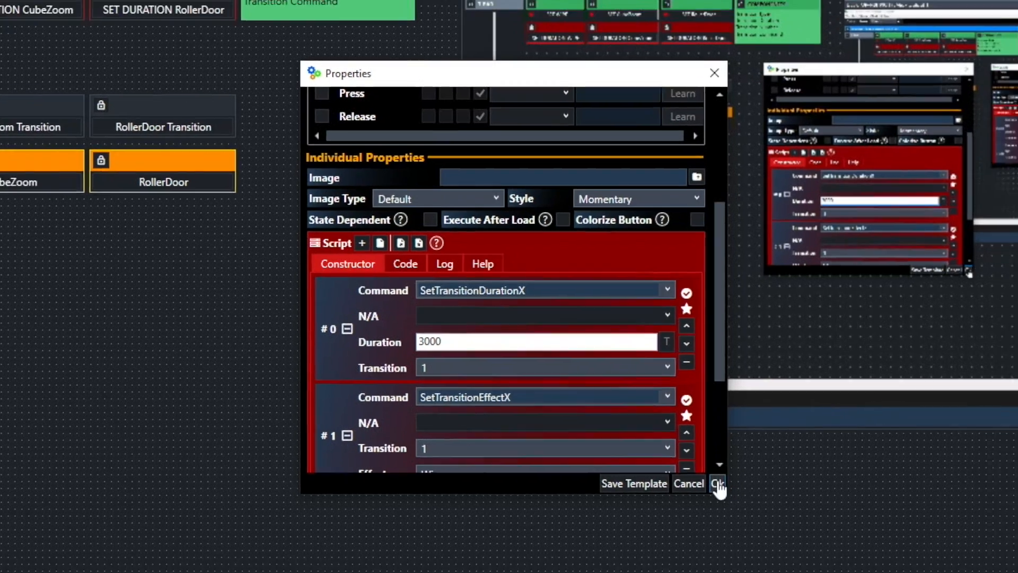
click(735, 500)
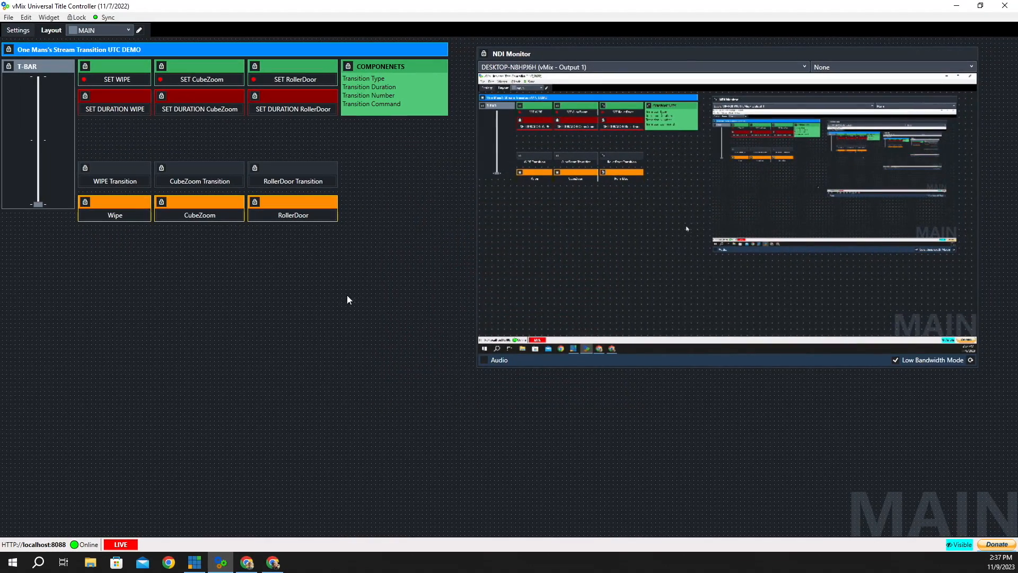
click(114, 214)
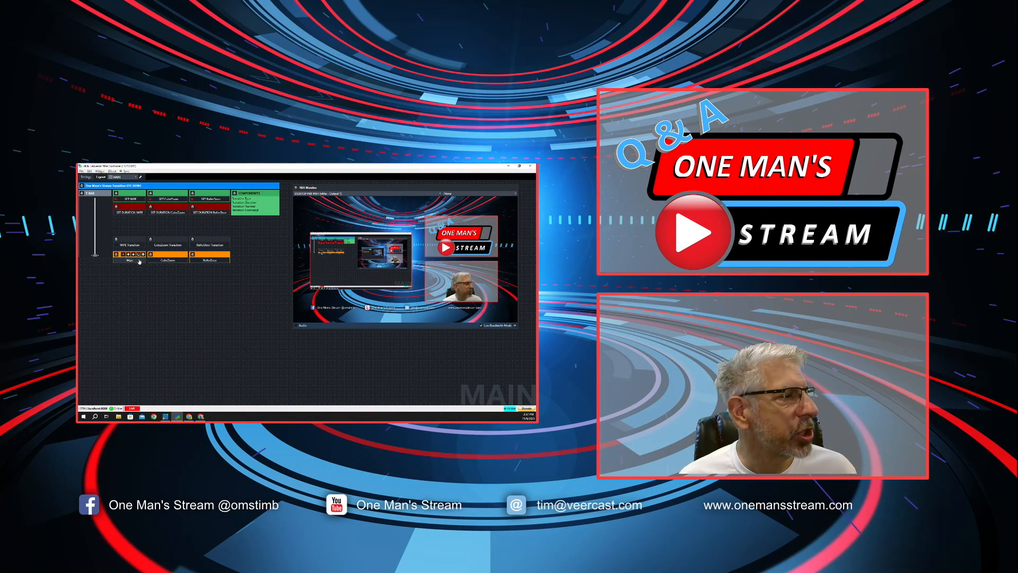
Step: Set the duration in the orange Wipe button's script to 500 and save its properties
click(143, 255)
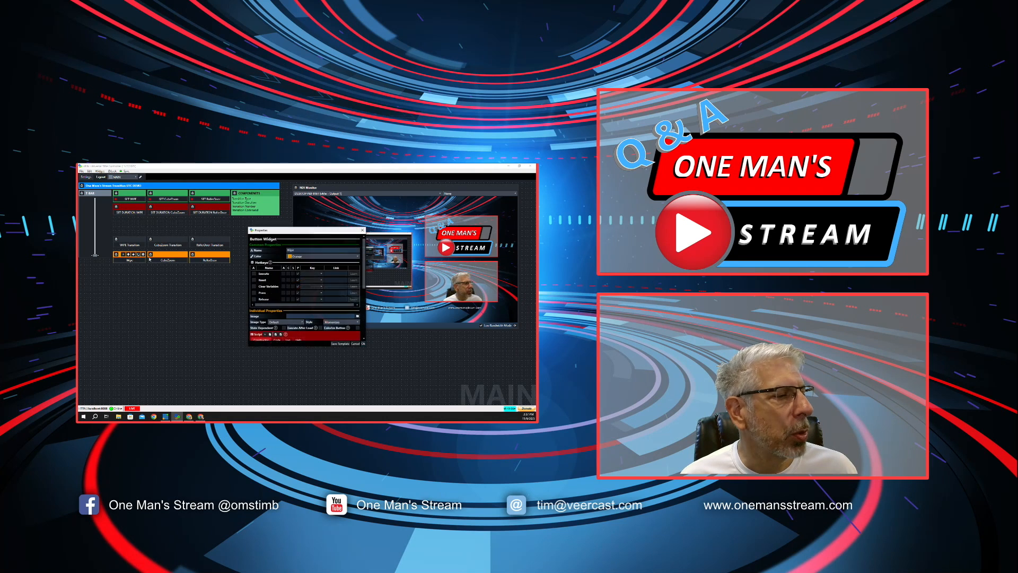
double_click(287, 305)
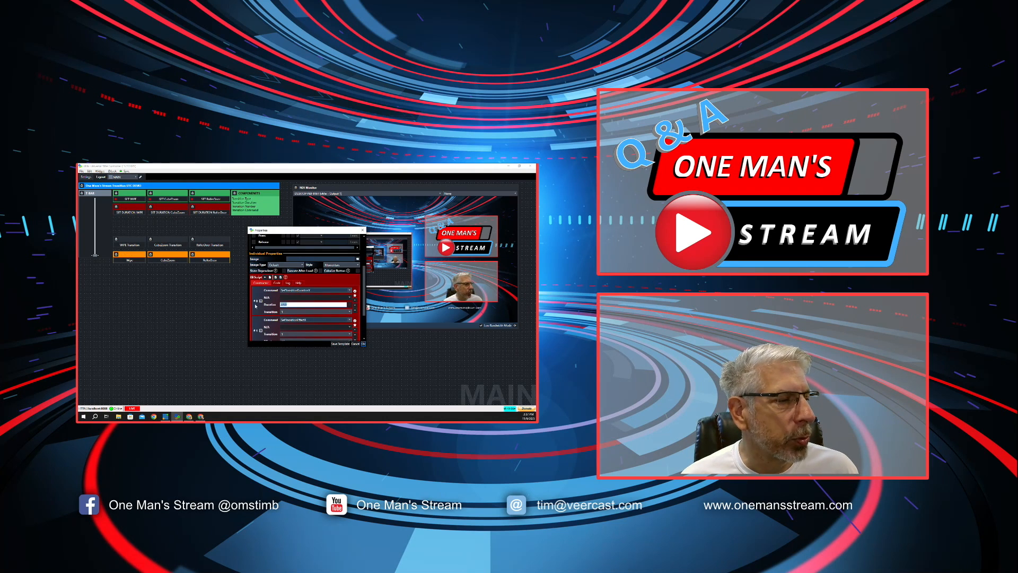
text(500)
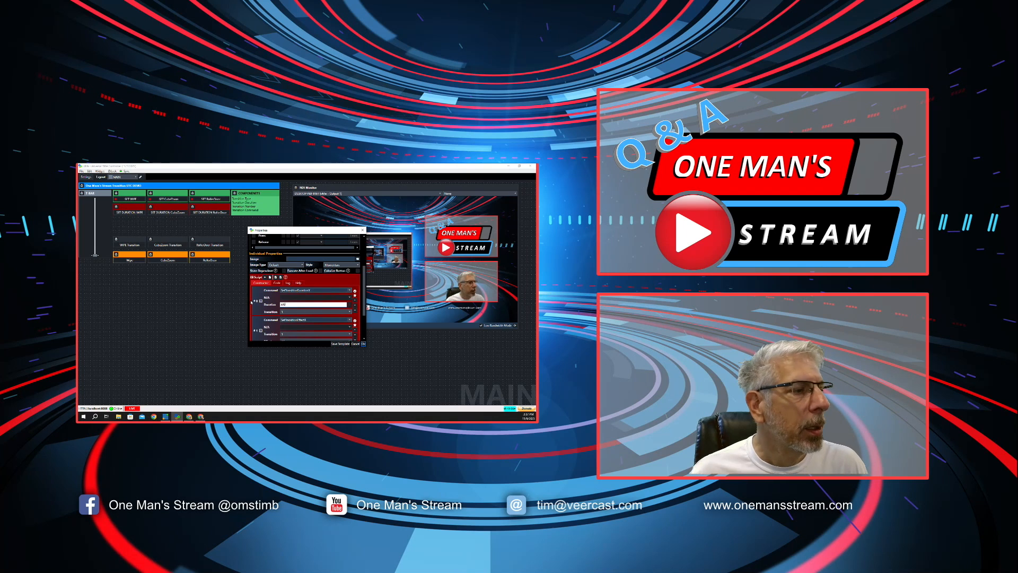
click(363, 344)
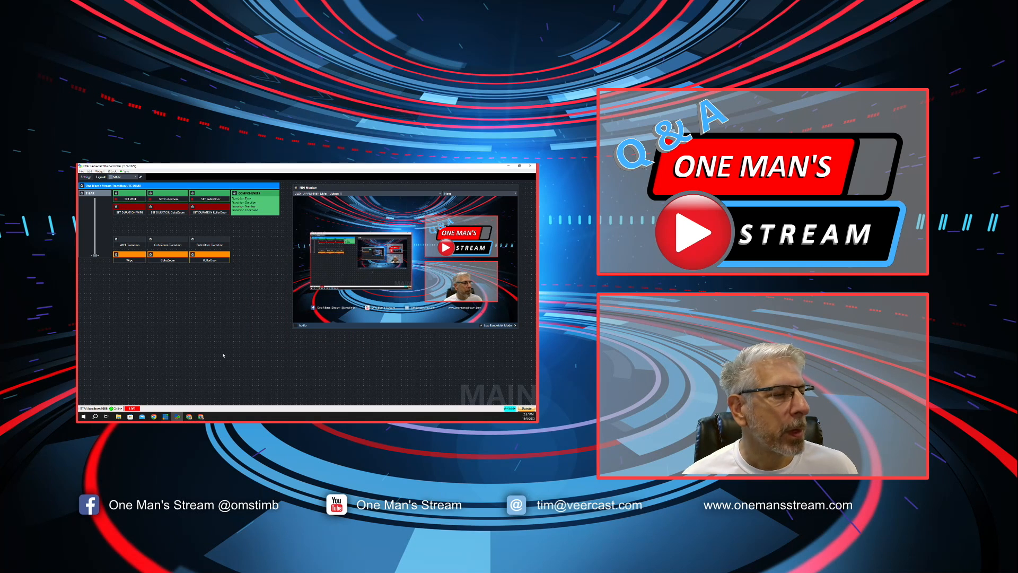
Step: Check the SET CubeZoom button's effect command and the link name of its Execute hotkey, closing its properties when done
mouse_move(171, 200)
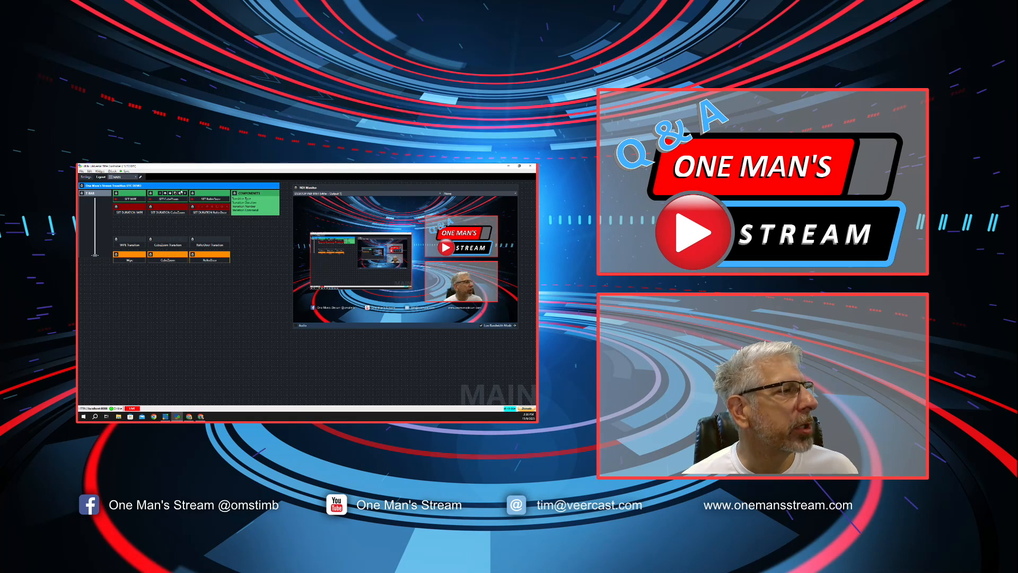
click(180, 194)
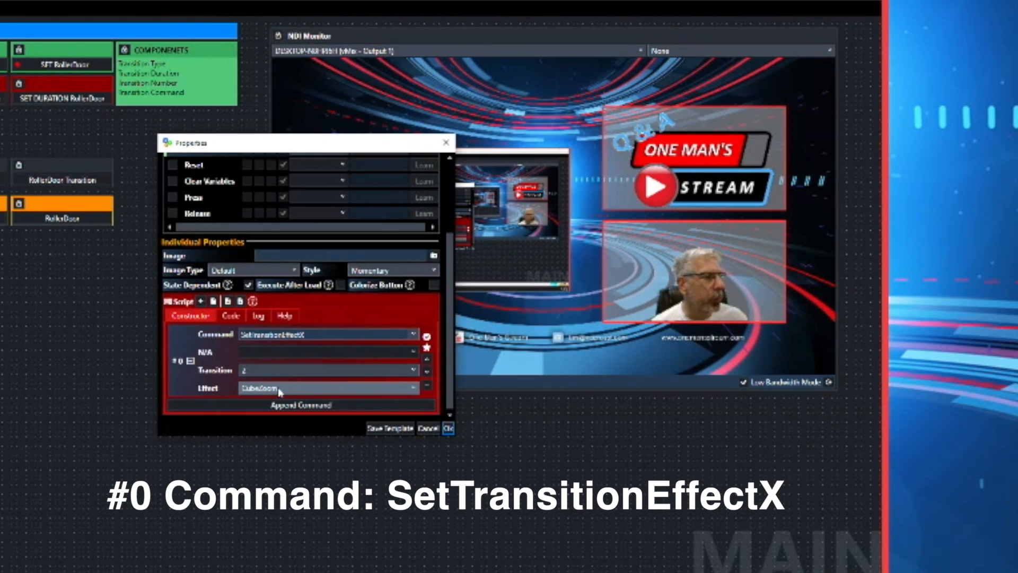
scroll(273, 392, up, 3)
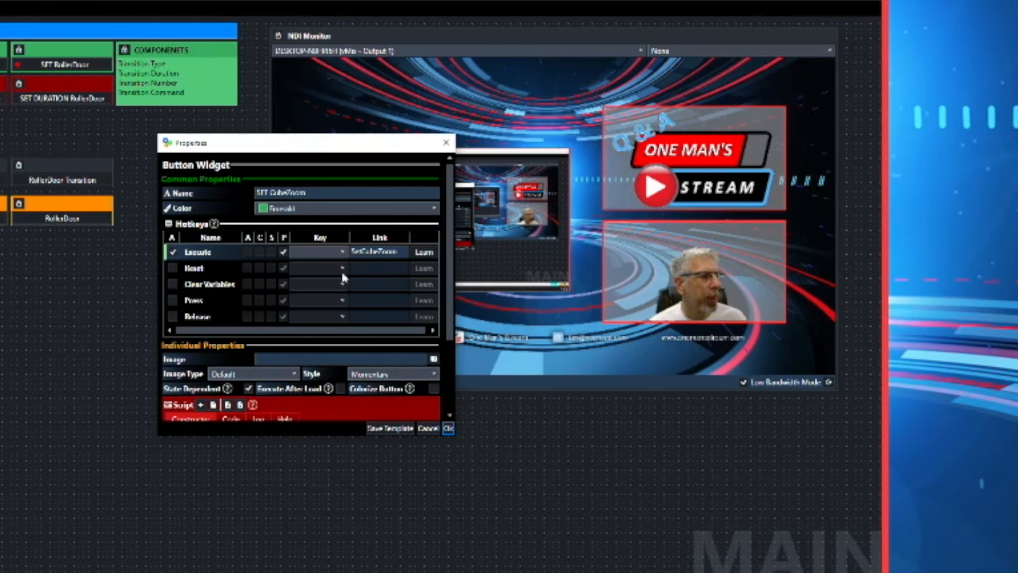
click(448, 428)
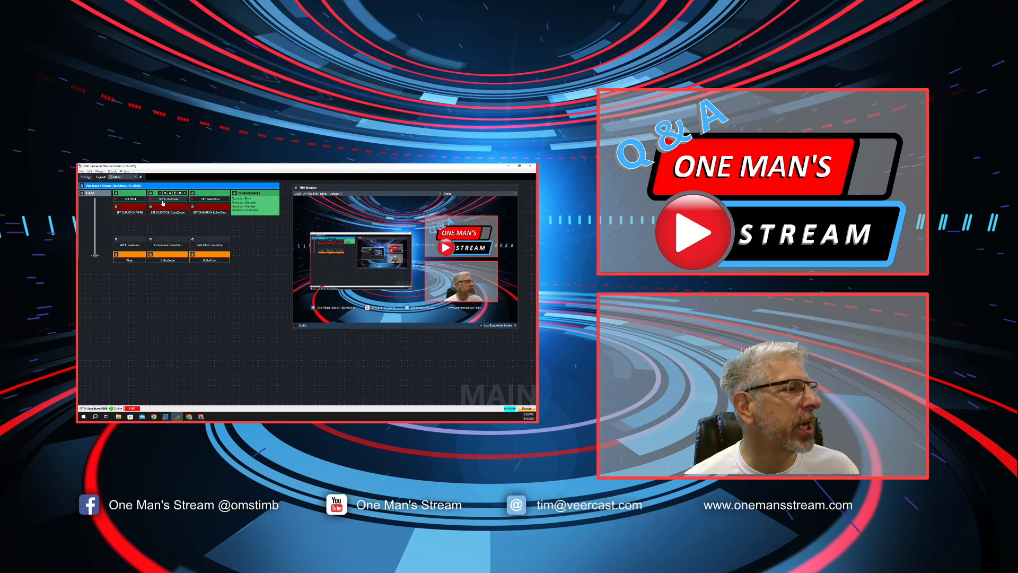
Step: Check the SET DURATION CubeZoom button's duration command and the link name of its Execute hotkey, closing its properties when done
mouse_move(181, 208)
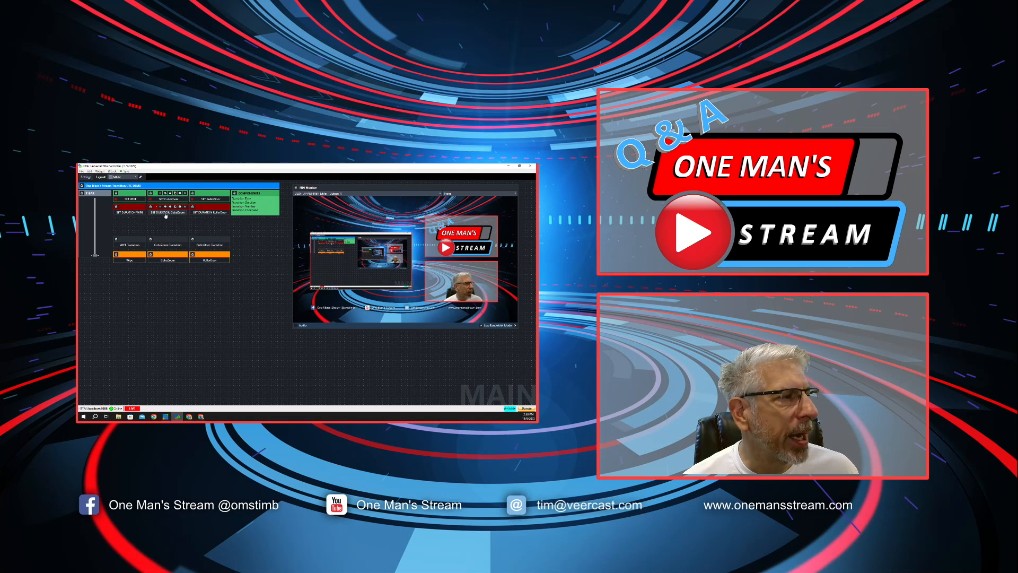
click(181, 208)
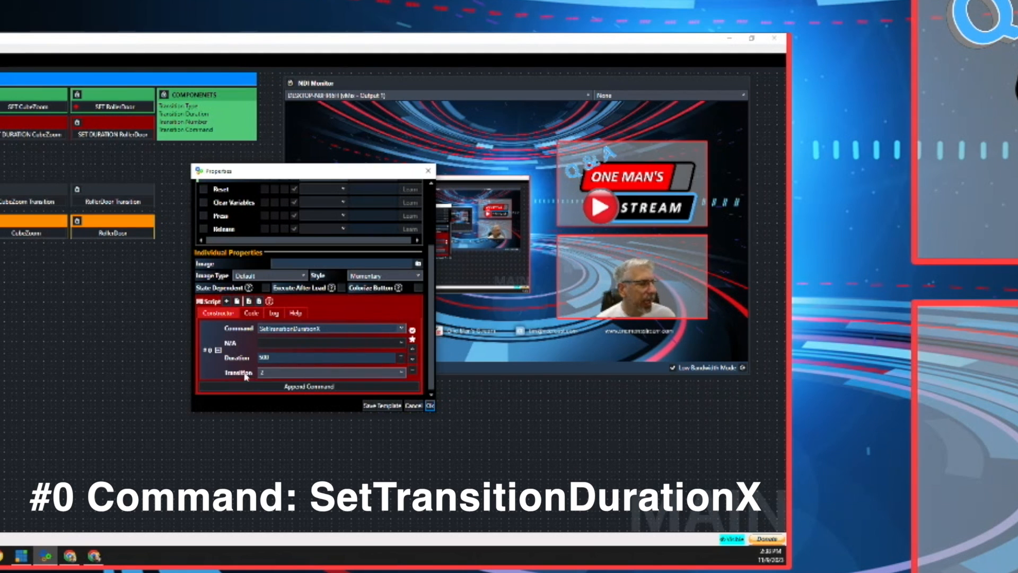
scroll(348, 332, up, 3)
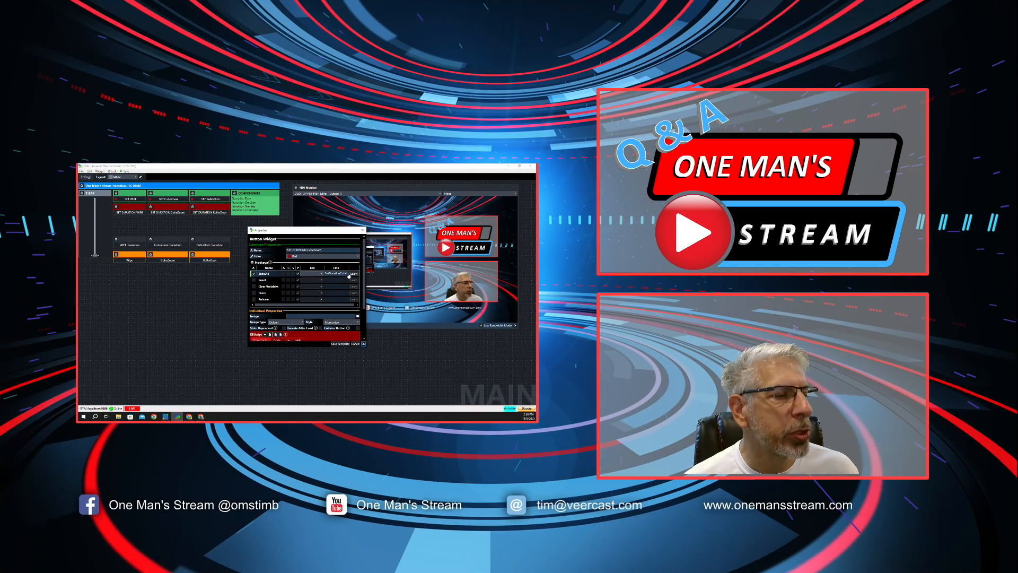
click(363, 344)
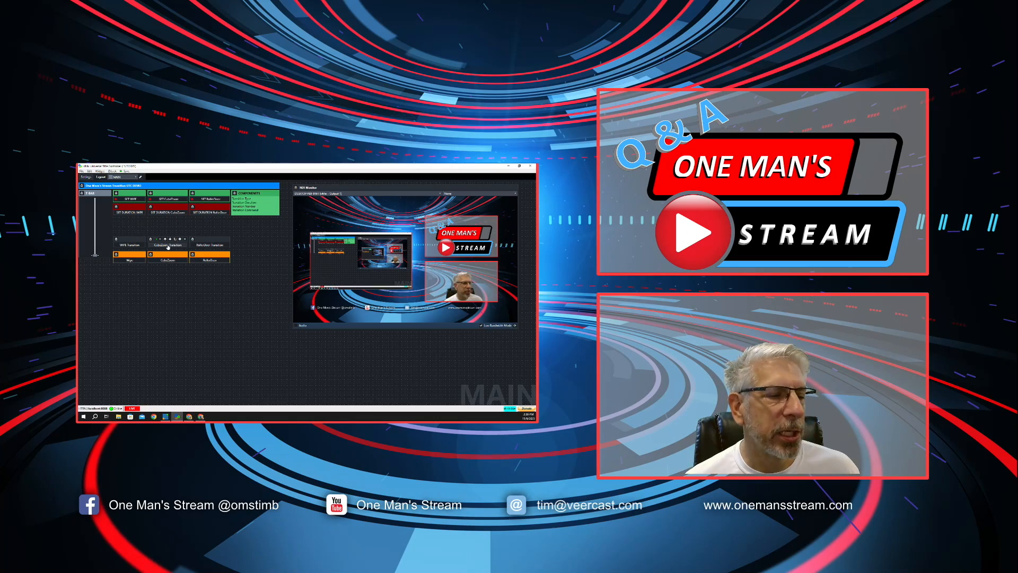
Step: Run the CubeZoom Transition button and examine its script's ExecLink and TransitionX commands, closing its properties when done
click(168, 247)
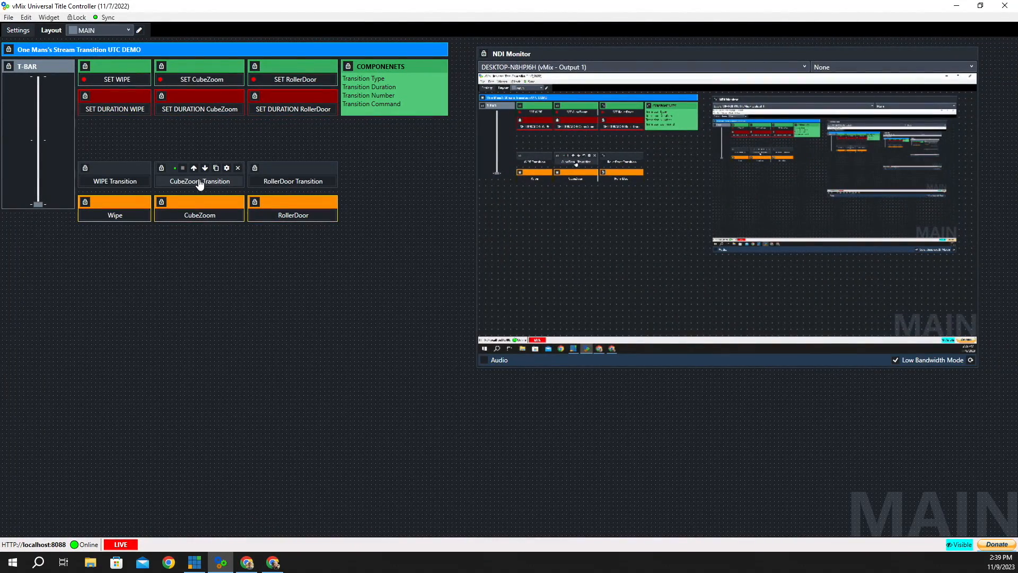
click(227, 168)
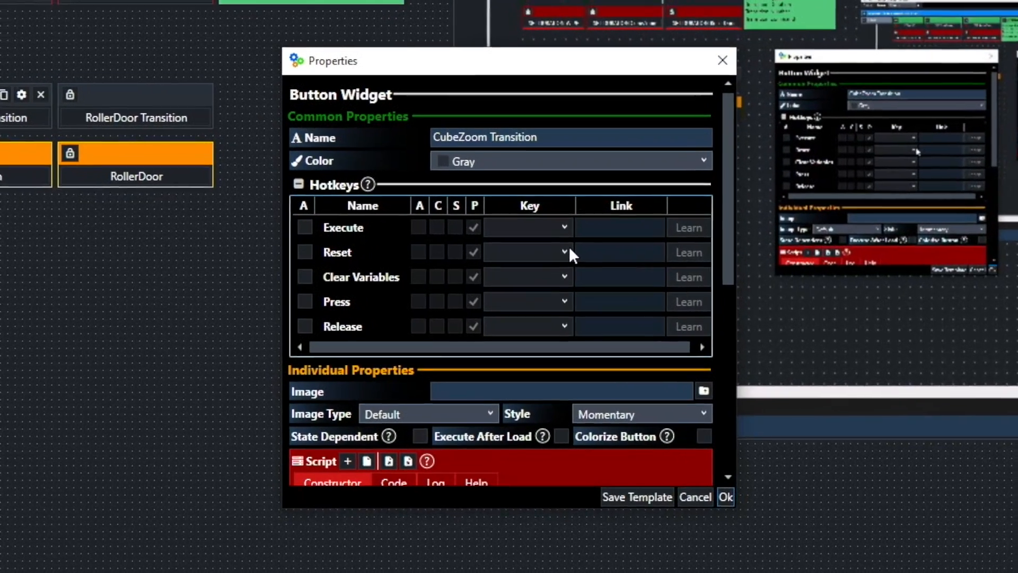
scroll(569, 246, down, 5)
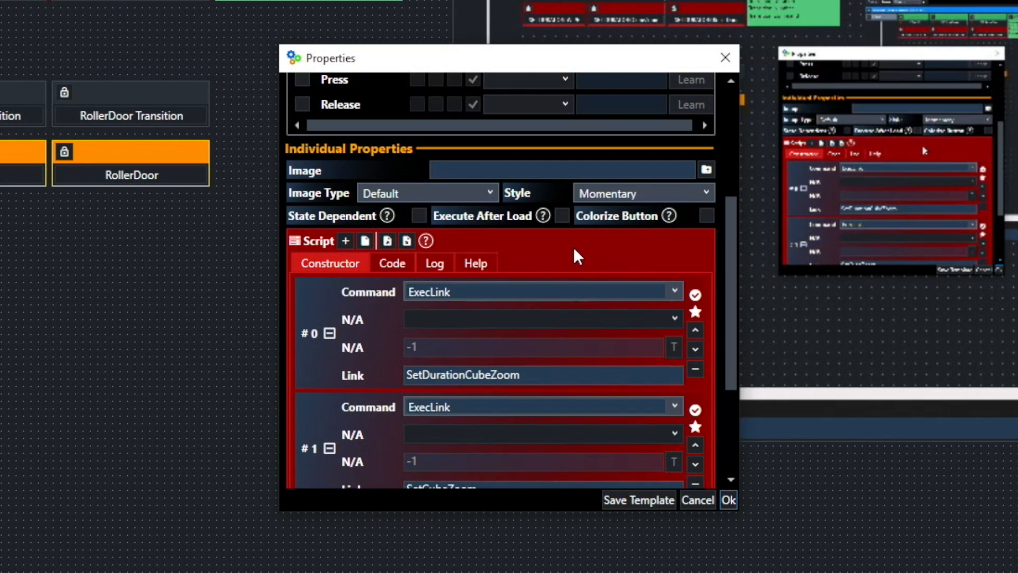
scroll(574, 246, down, 2)
scroll(574, 247, down, 3)
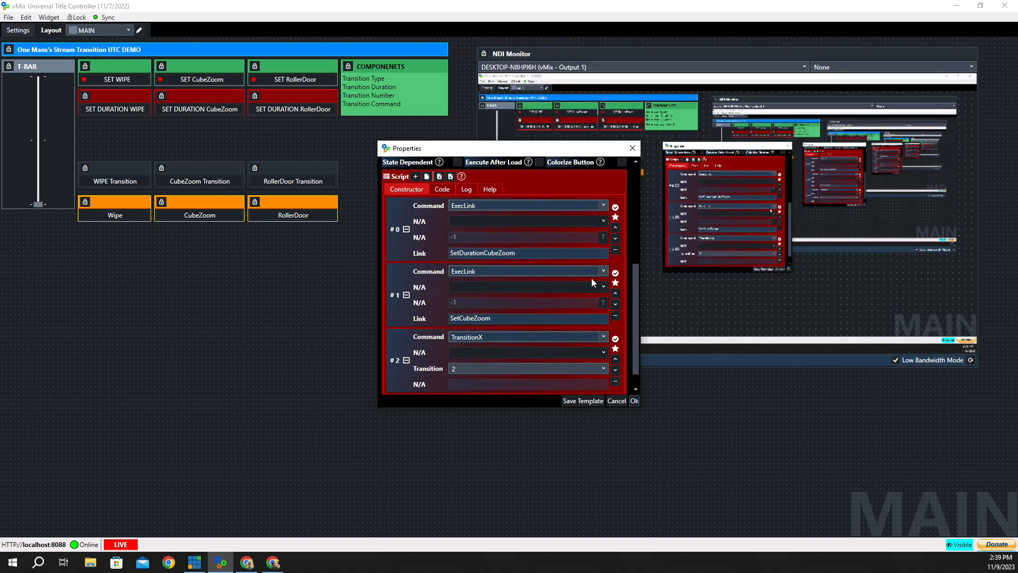
scroll(595, 277, down, 3)
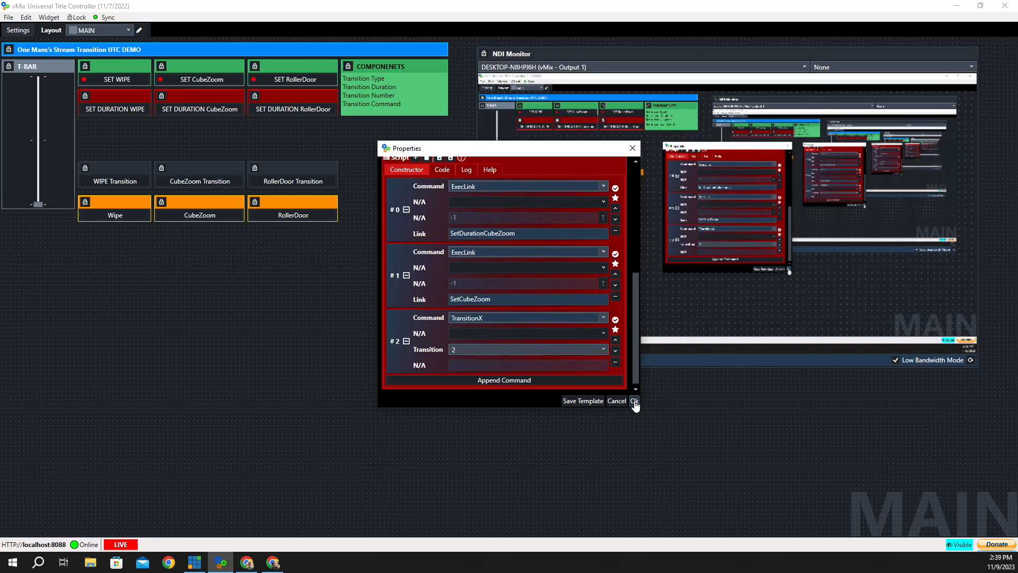
click(722, 494)
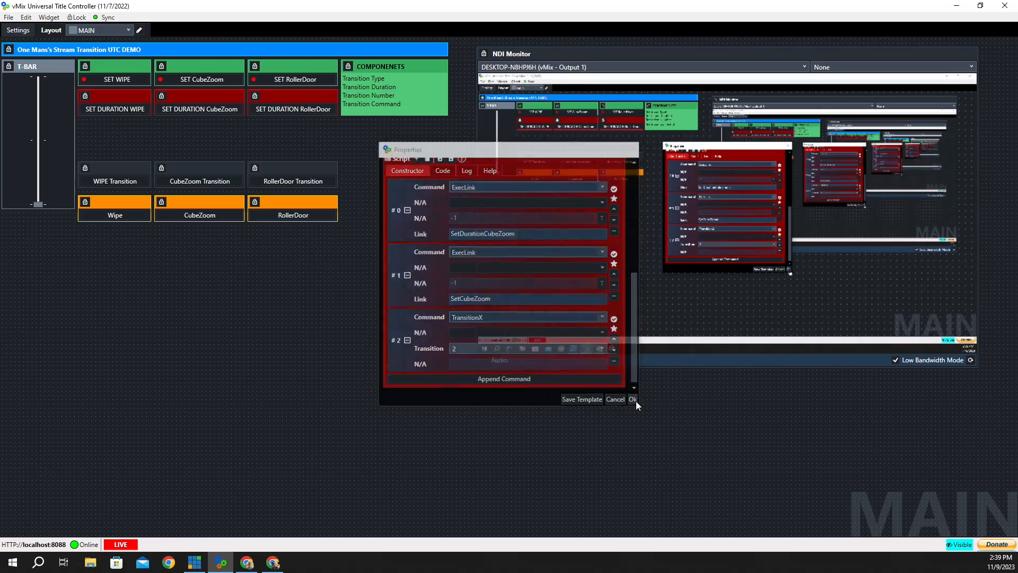
Step: Run the orange CubeZoom button to play its self-contained transition
mouse_move(213, 183)
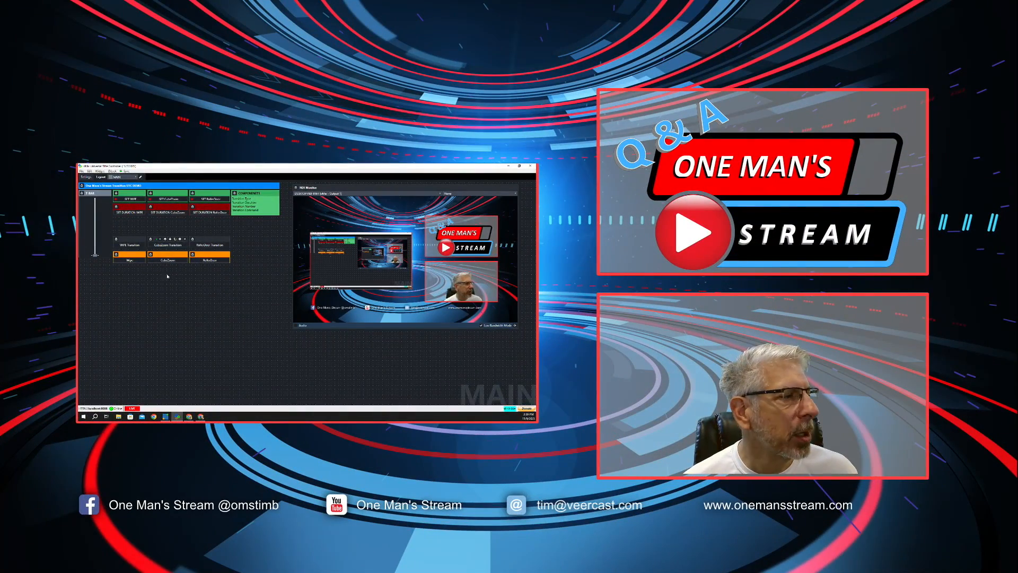
mouse_move(173, 265)
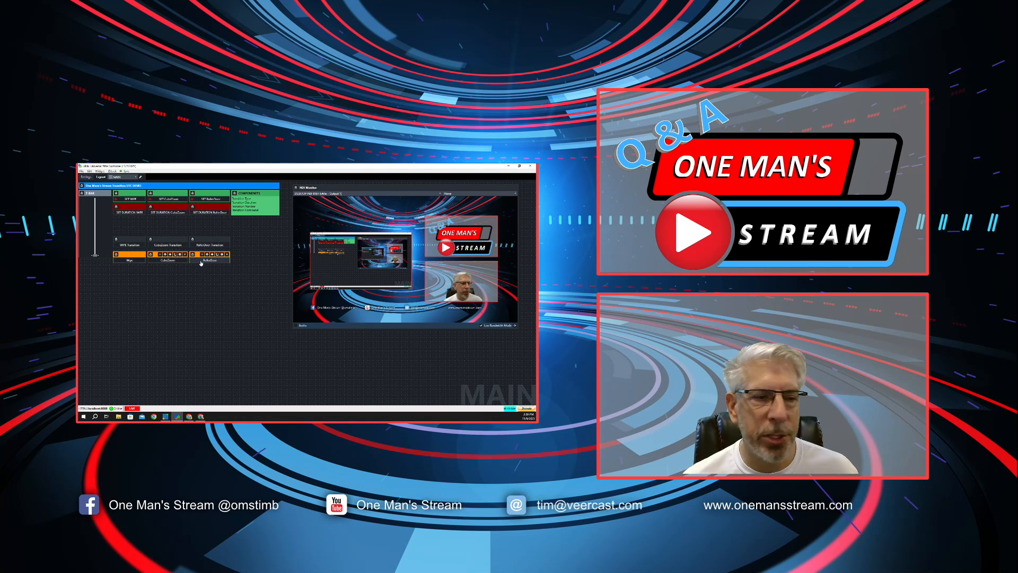
click(172, 261)
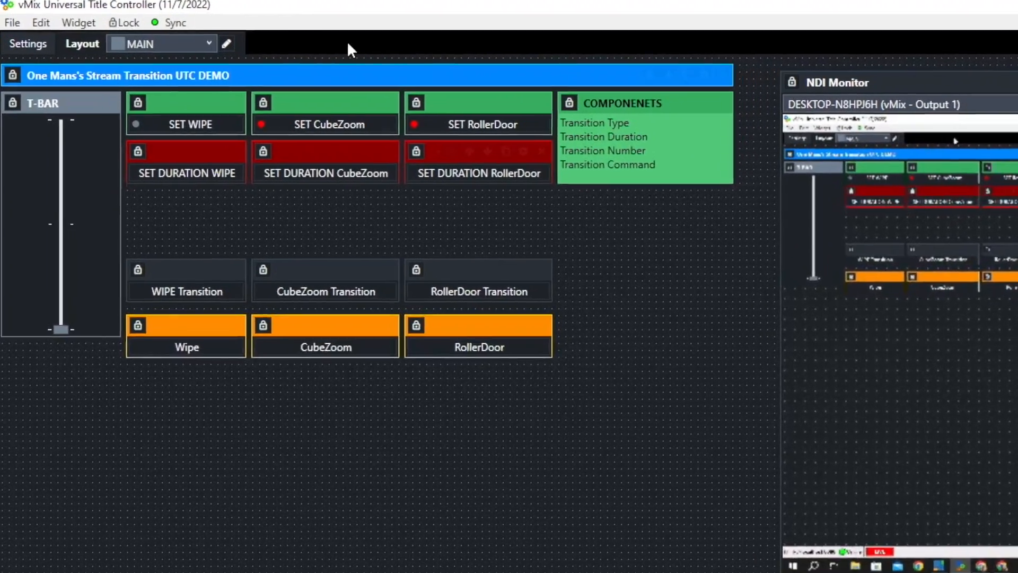
Step: Place a new button widget in the empty layout area below the orange transition buttons
click(82, 24)
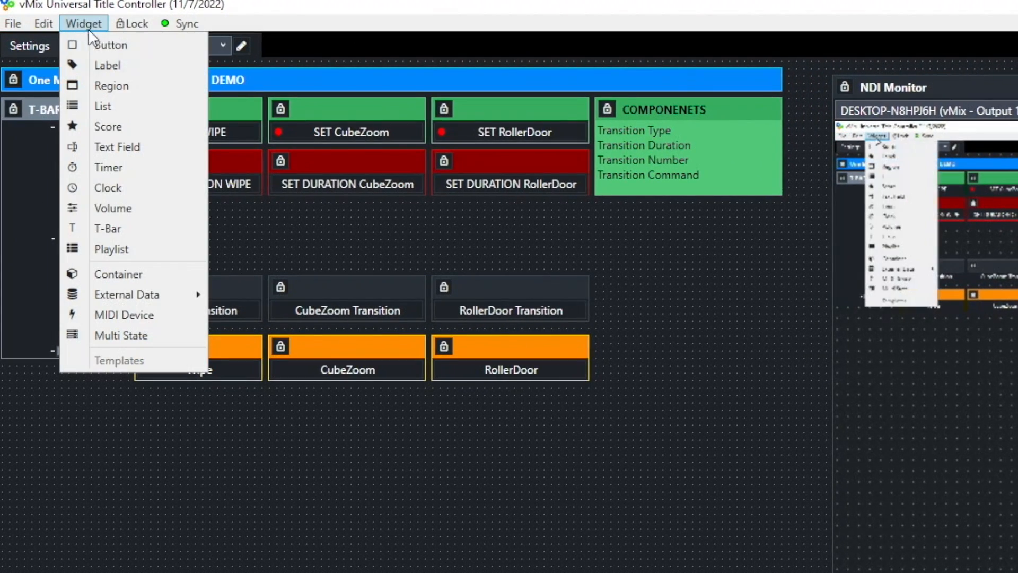
click(117, 44)
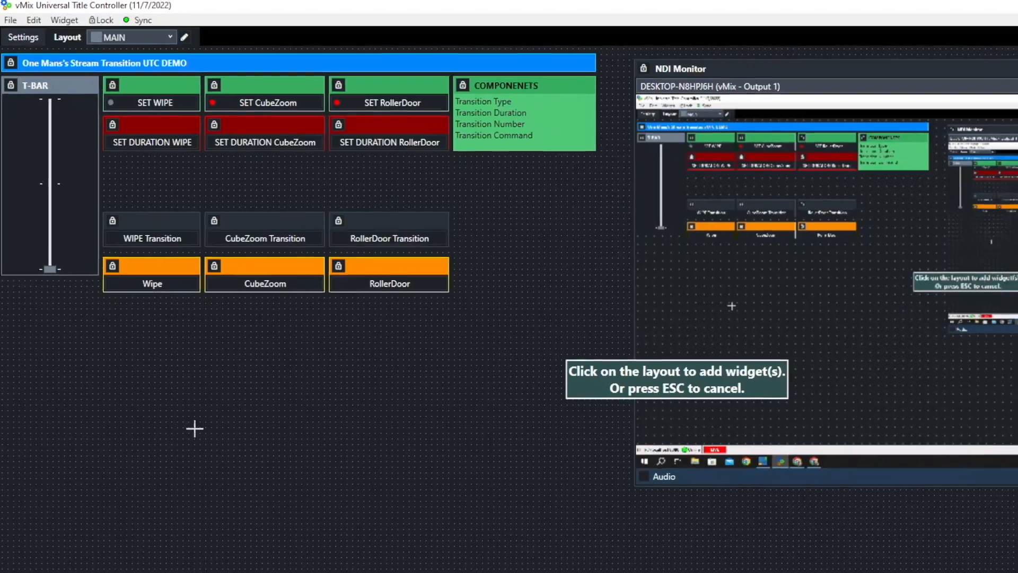
click(195, 428)
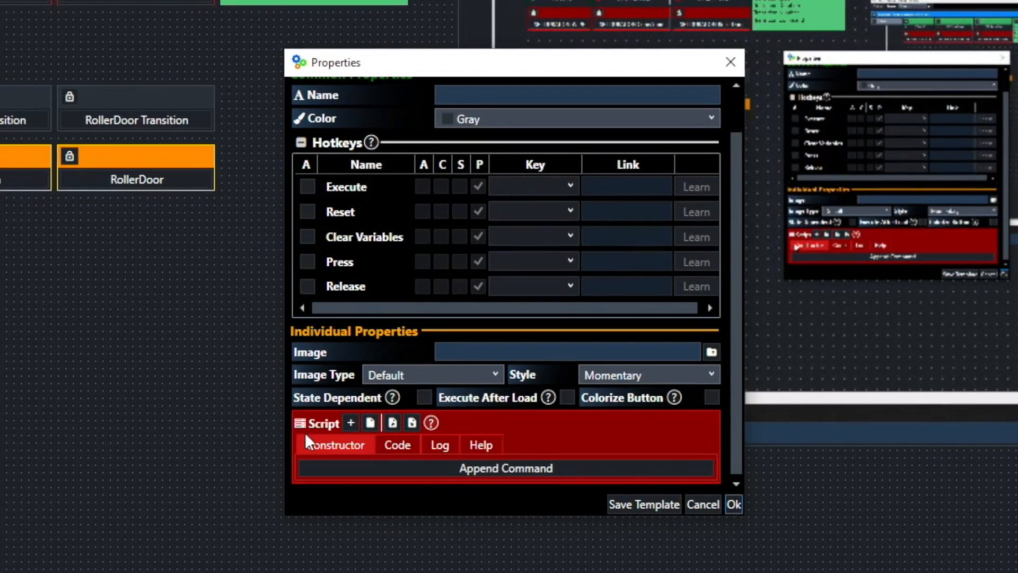
Step: Add three commands to the new button's script, all for transition 2: SetTransitionDurationX with duration 1500, SetTransitionEffectX with effect CubeZoom, and TransitionX
click(351, 422)
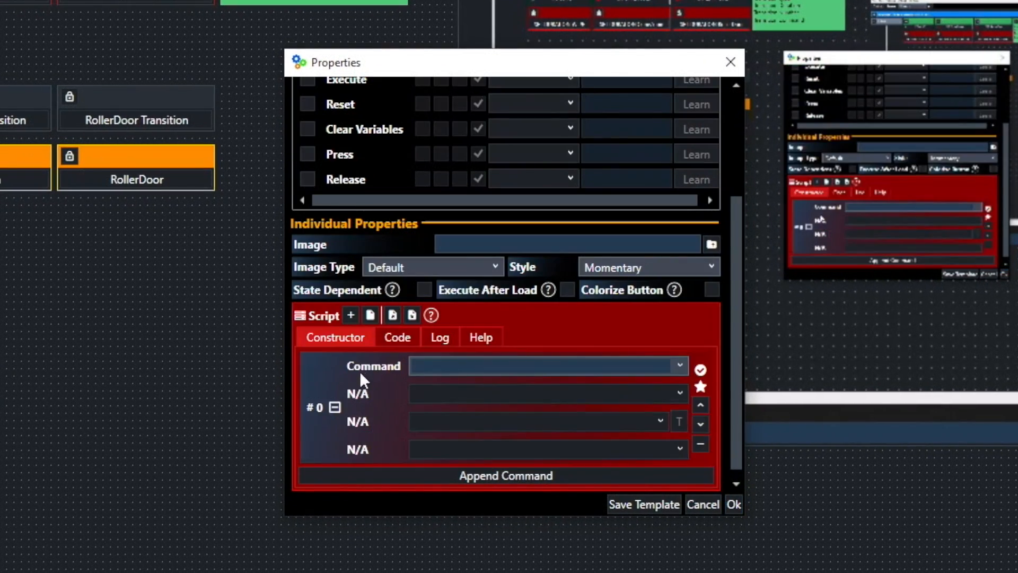
click(351, 314)
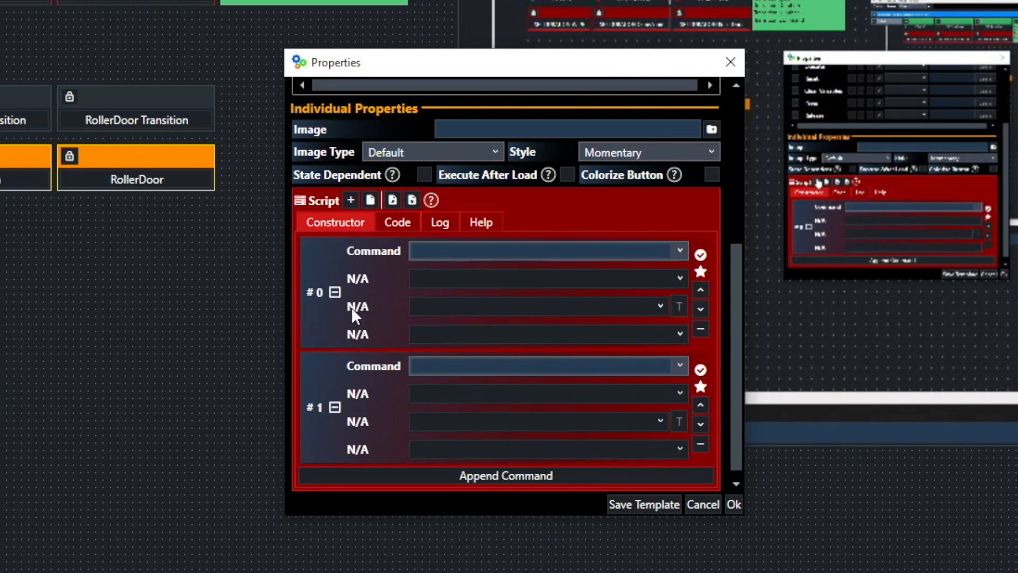
click(351, 201)
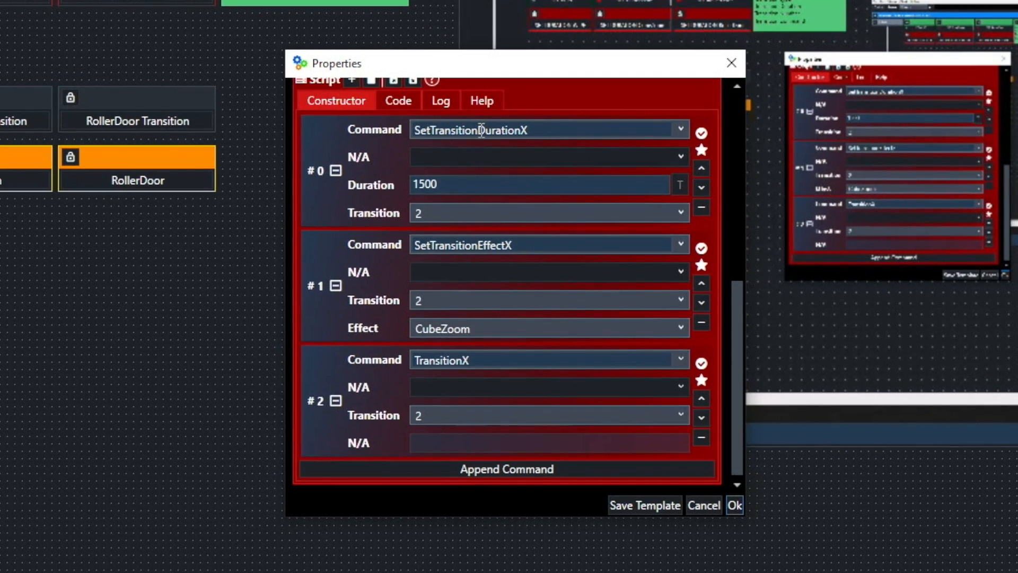
click(441, 184)
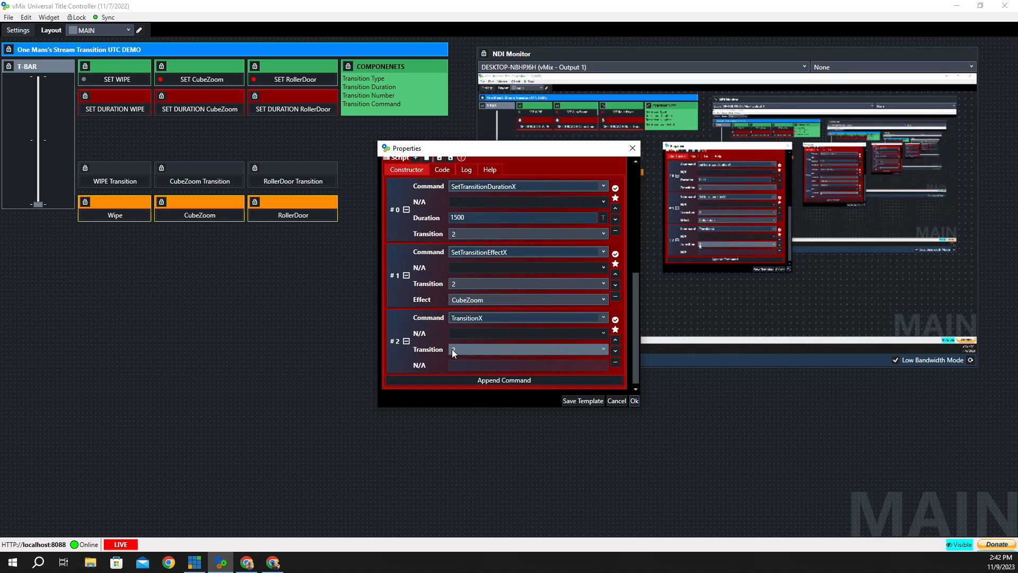
Step: Confirm the new button's script settings and run the orange CubeZoom transition
click(635, 400)
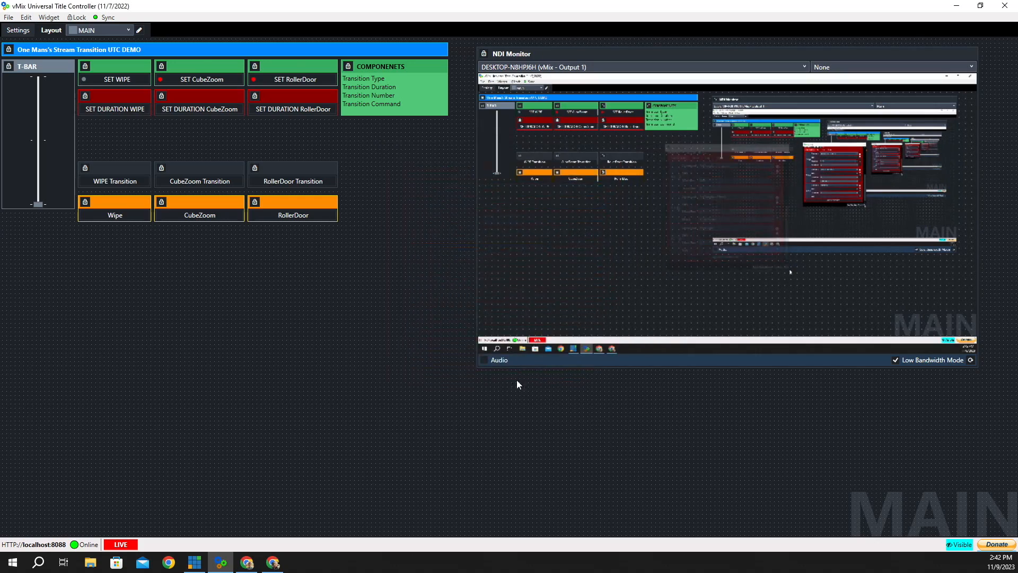
click(208, 218)
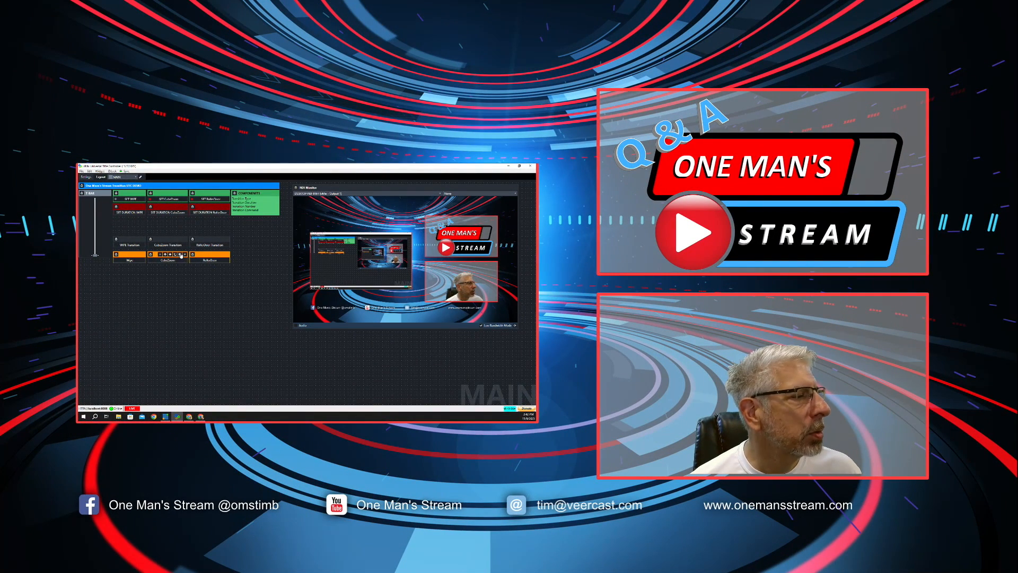
Step: Set the orange CubeZoom button's SetTransitionDurationX duration to 500 and run its transition
click(182, 255)
scroll(364, 303, down, 2)
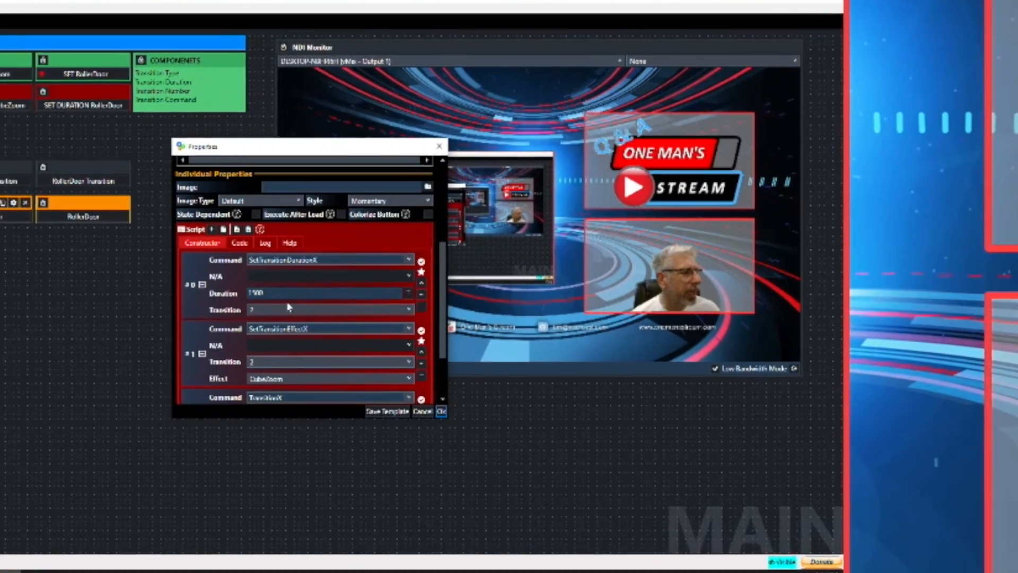
click(296, 294)
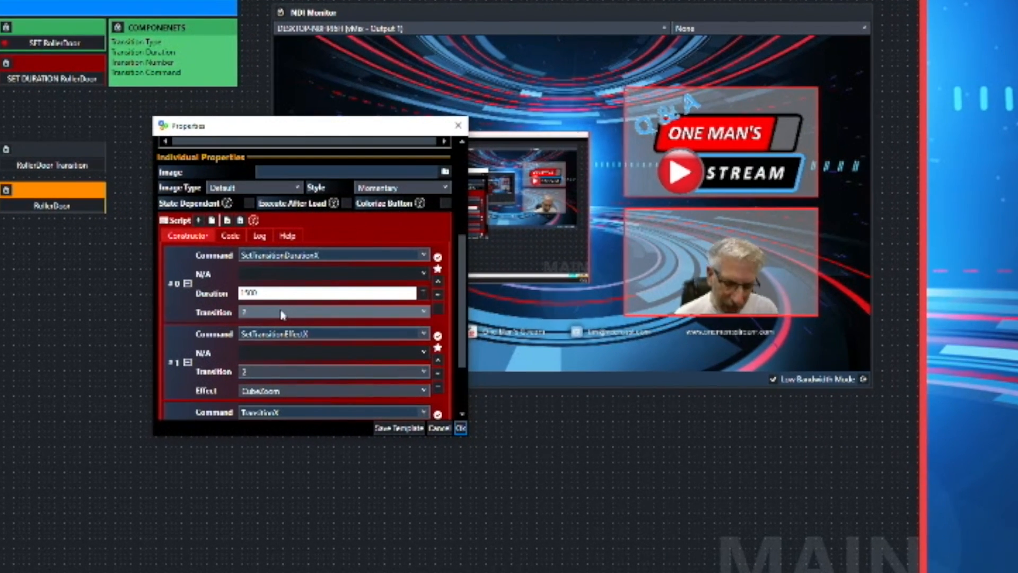
key(ctrl+a)
text(500)
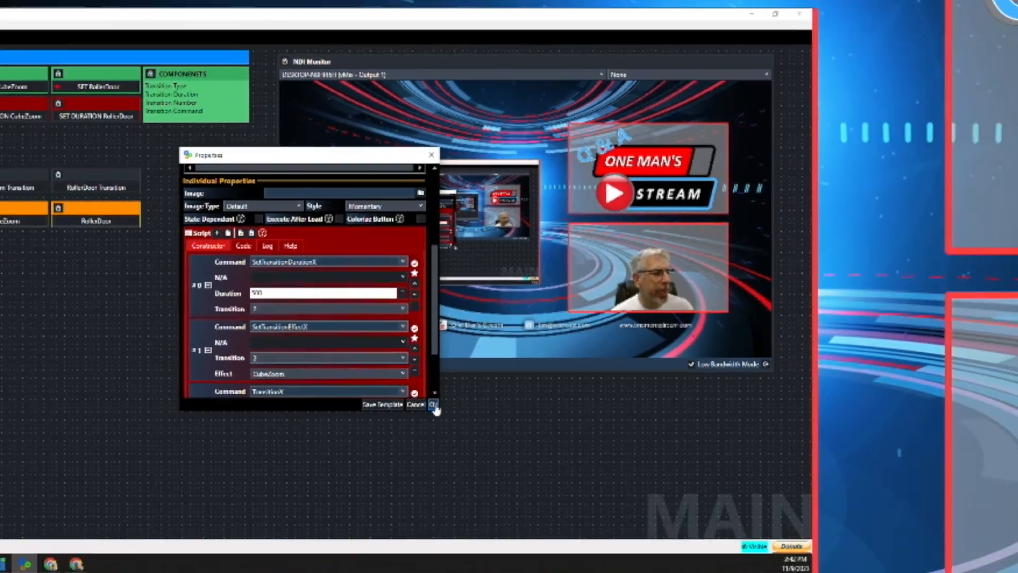
click(461, 428)
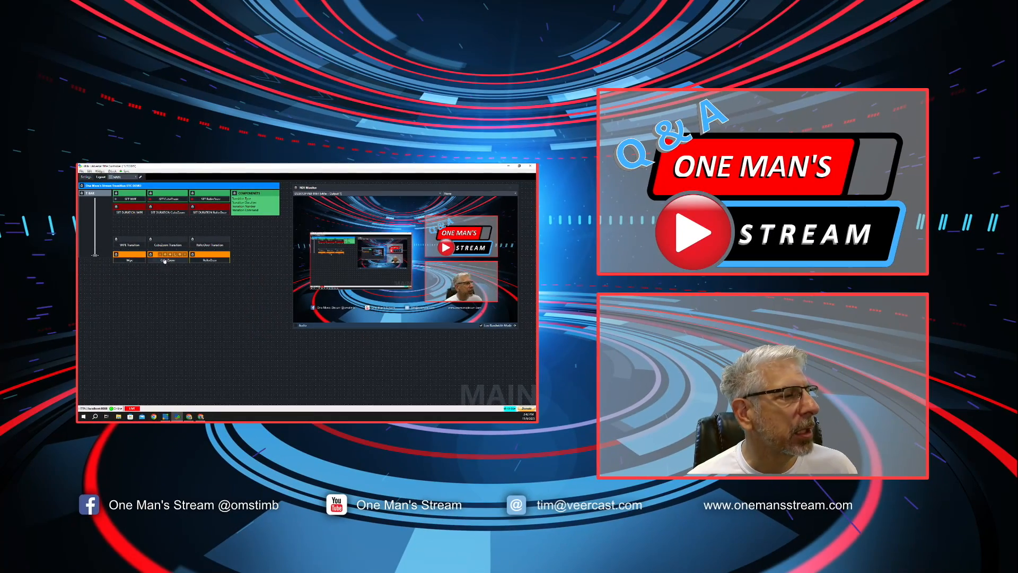
click(164, 260)
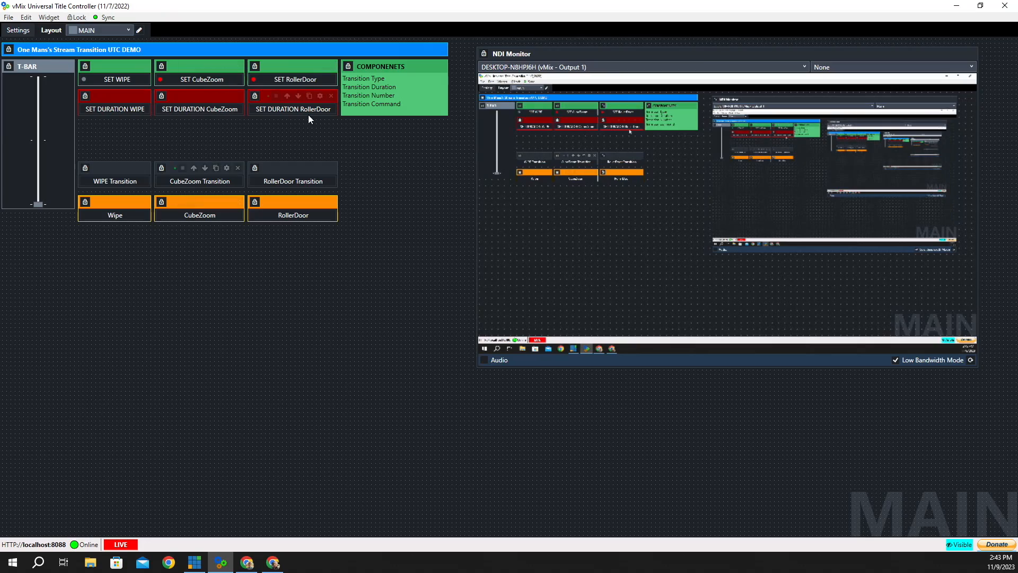
Step: Examine the SET RollerDoor button's SetTransitionEffectX script and its list of available effects, leaving RollerDoor selected
click(319, 67)
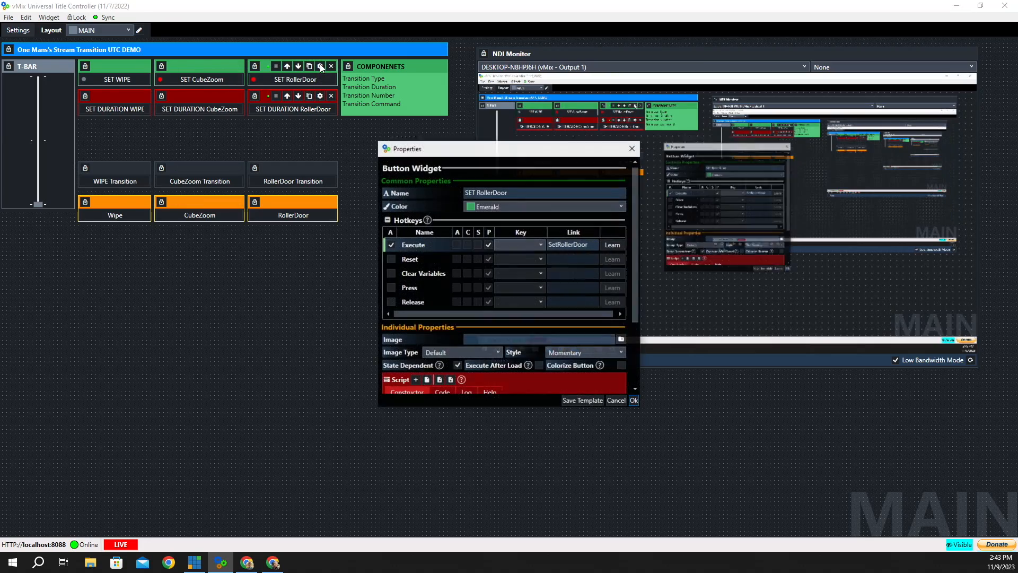
scroll(484, 214, down, 3)
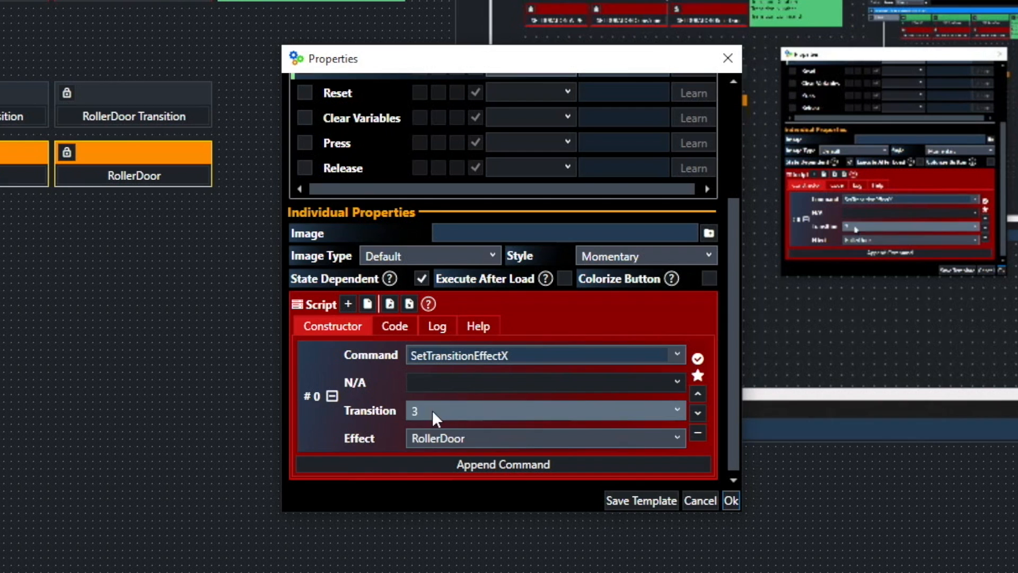
click(679, 437)
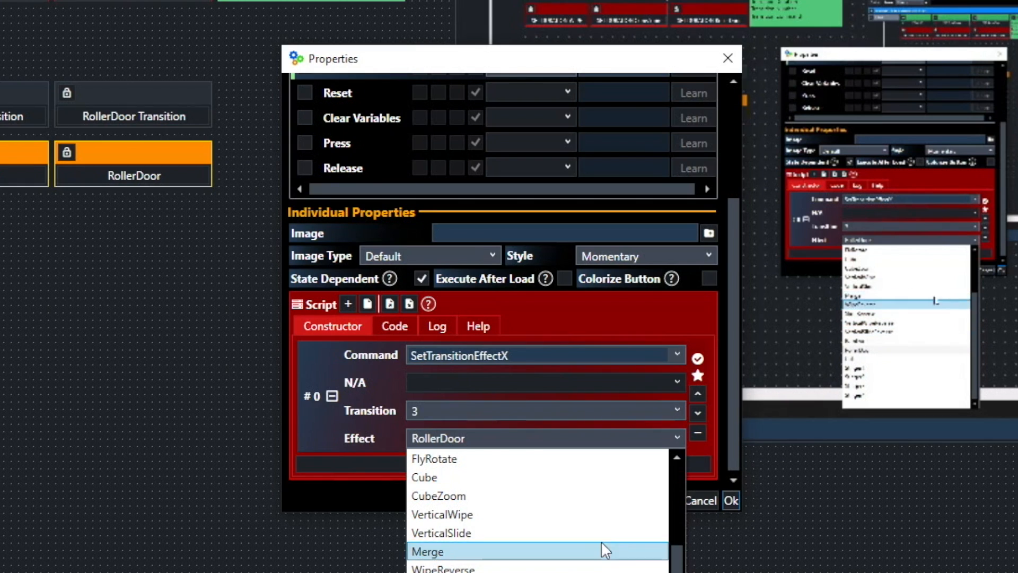
click(454, 440)
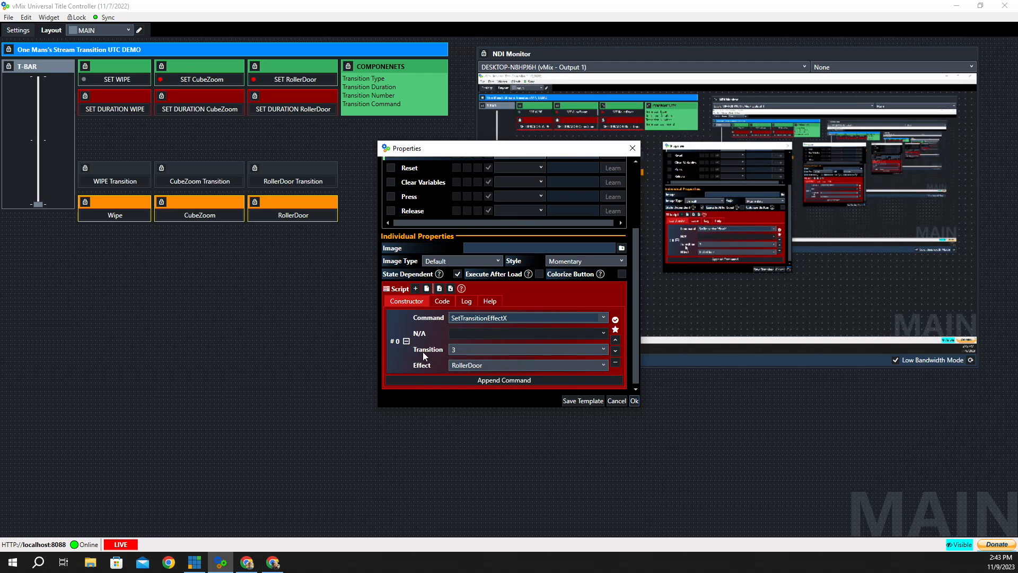
click(634, 400)
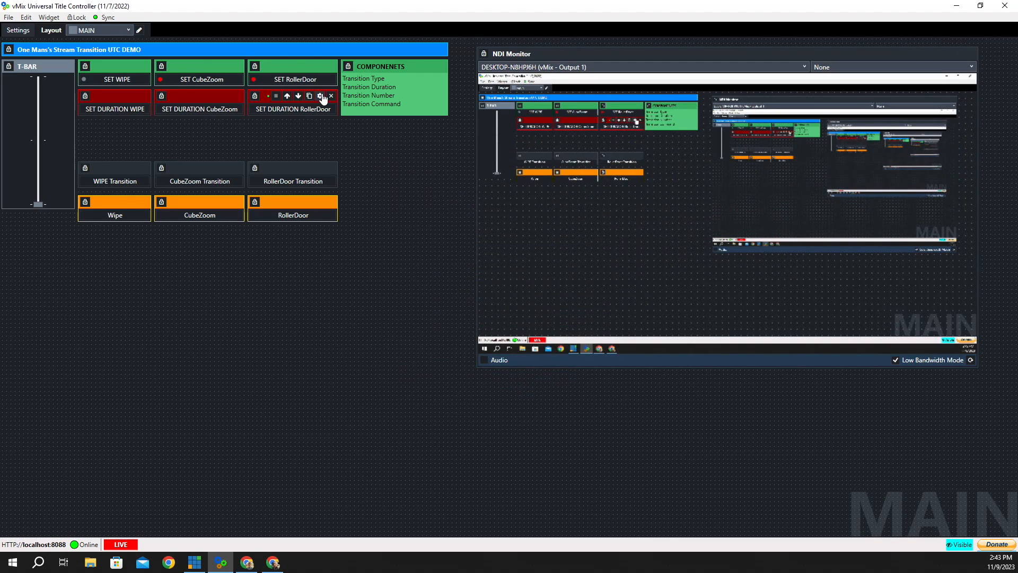
Step: Examine the SET DURATION RollerDoor button's script with its SetTransitionDurationX command, duration and transition number
click(320, 95)
scroll(489, 230, down, 3)
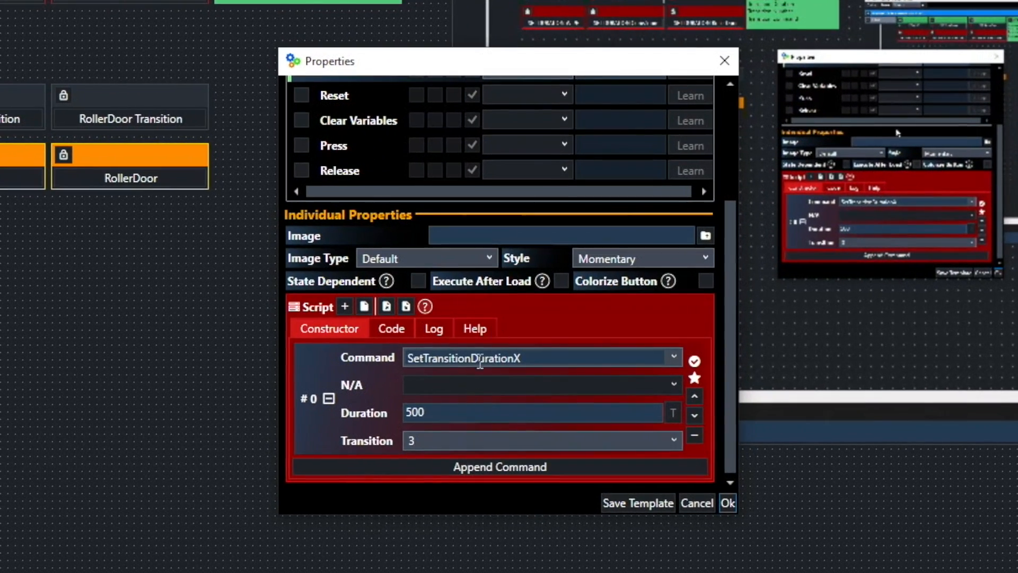
click(438, 413)
click(724, 506)
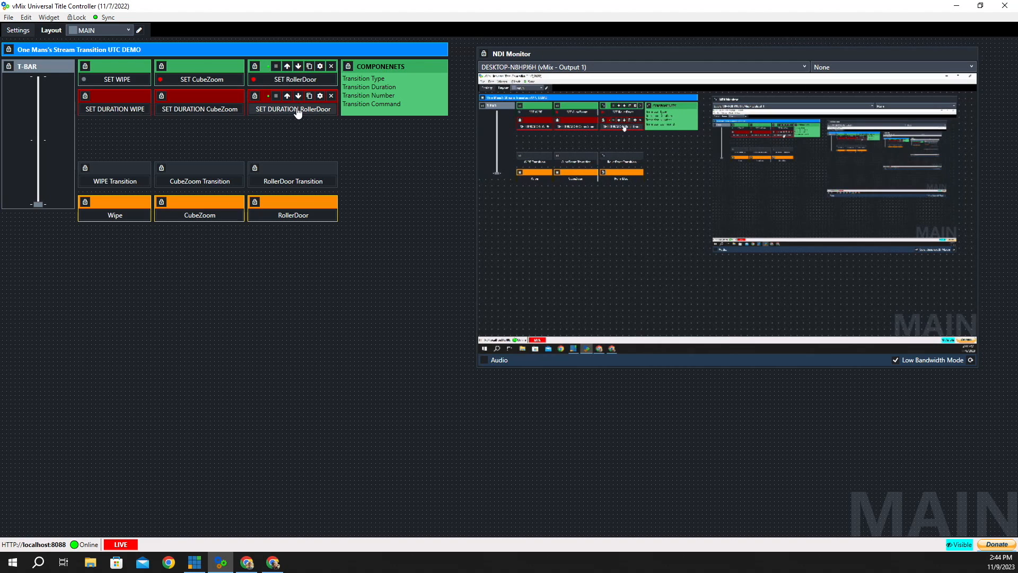
Step: Run the RollerDoor Transition button, and check the Execute link names of the SET RollerDoor and SET DURATION RollerDoor buttons
click(296, 185)
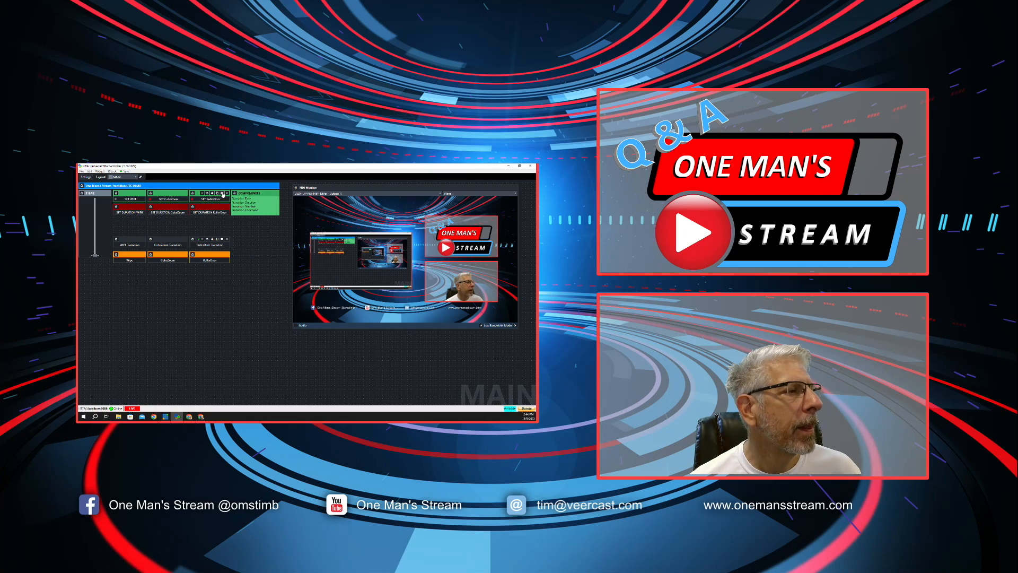
click(222, 193)
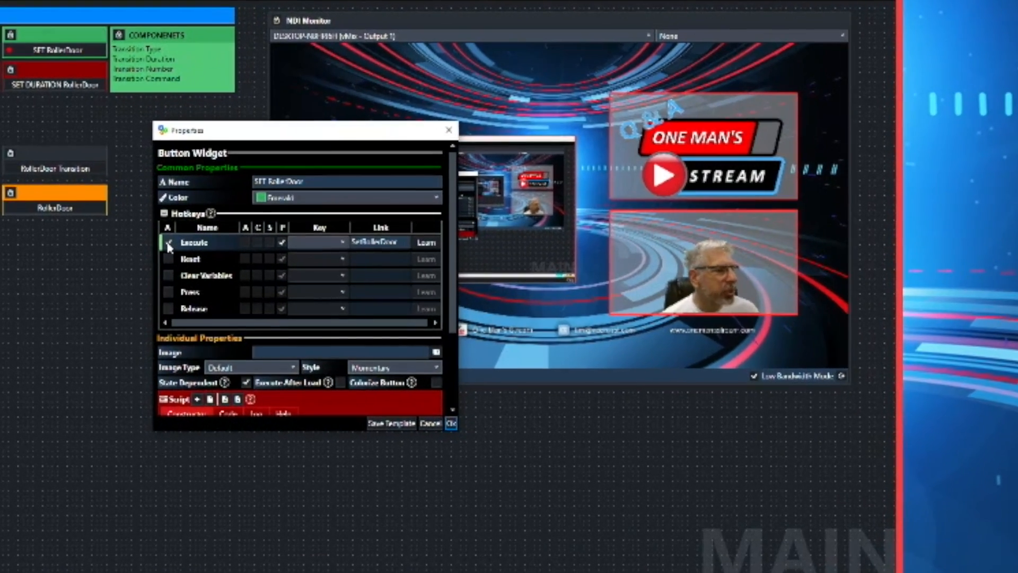
click(358, 245)
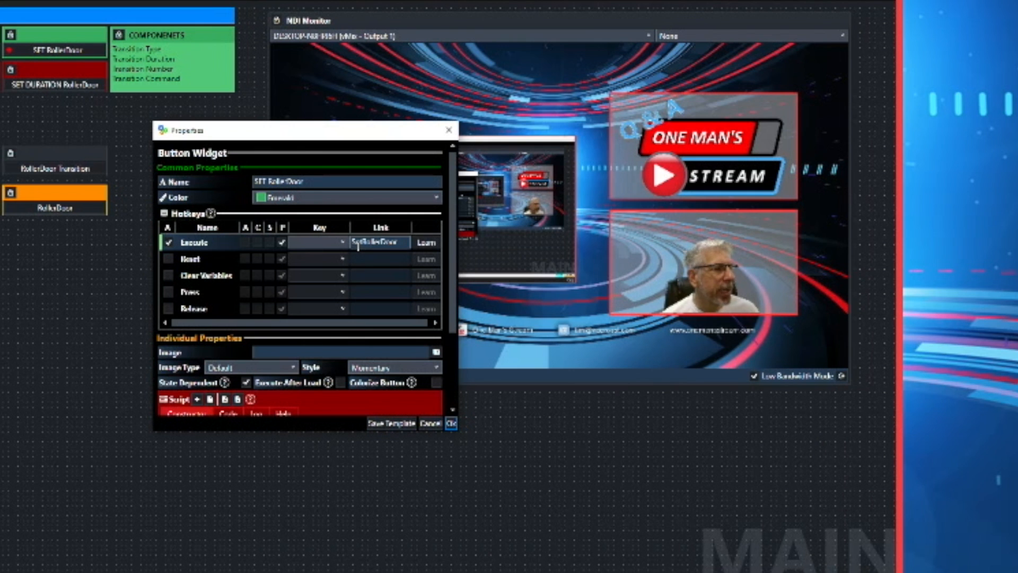
click(452, 423)
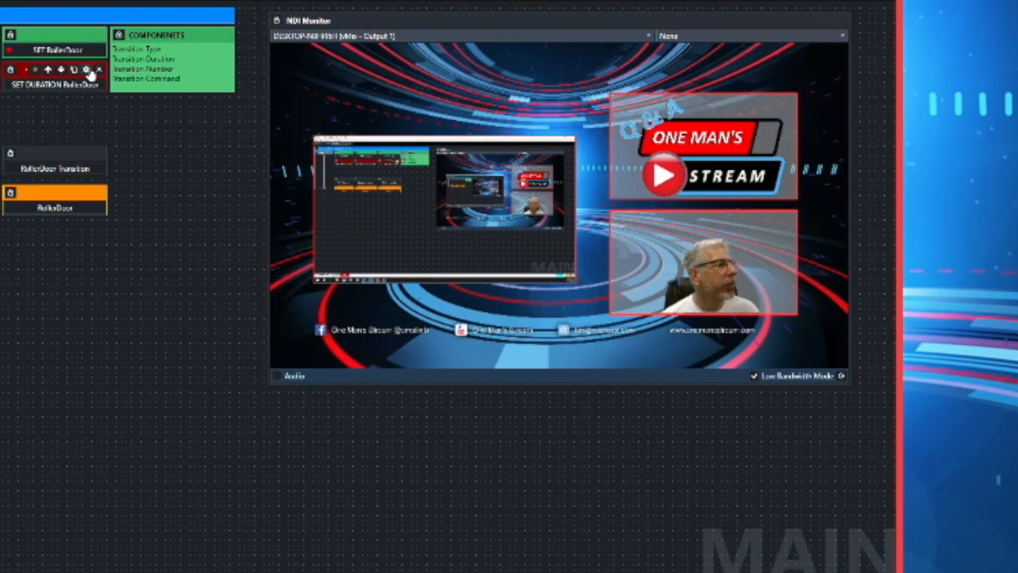
click(87, 70)
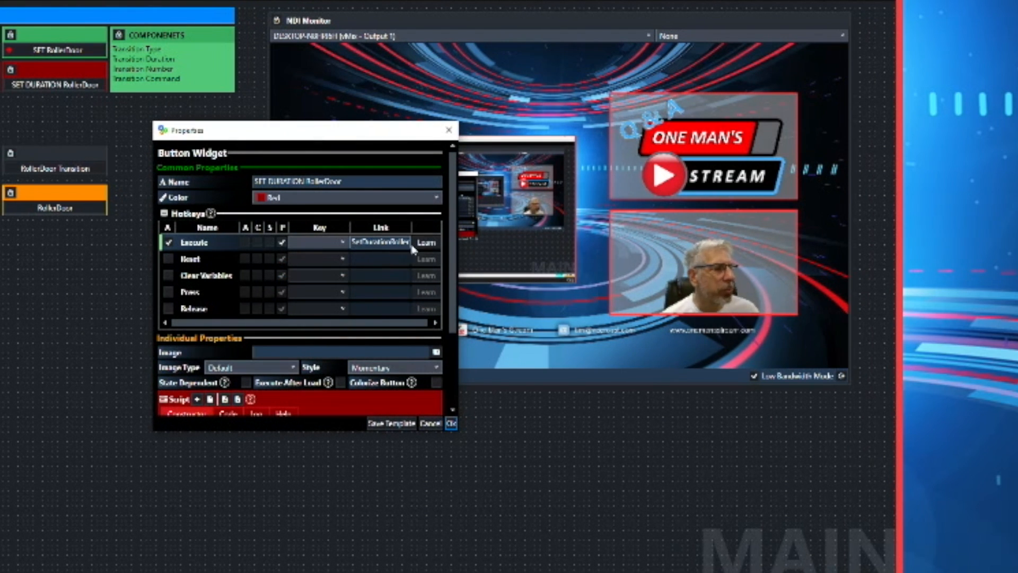
click(450, 423)
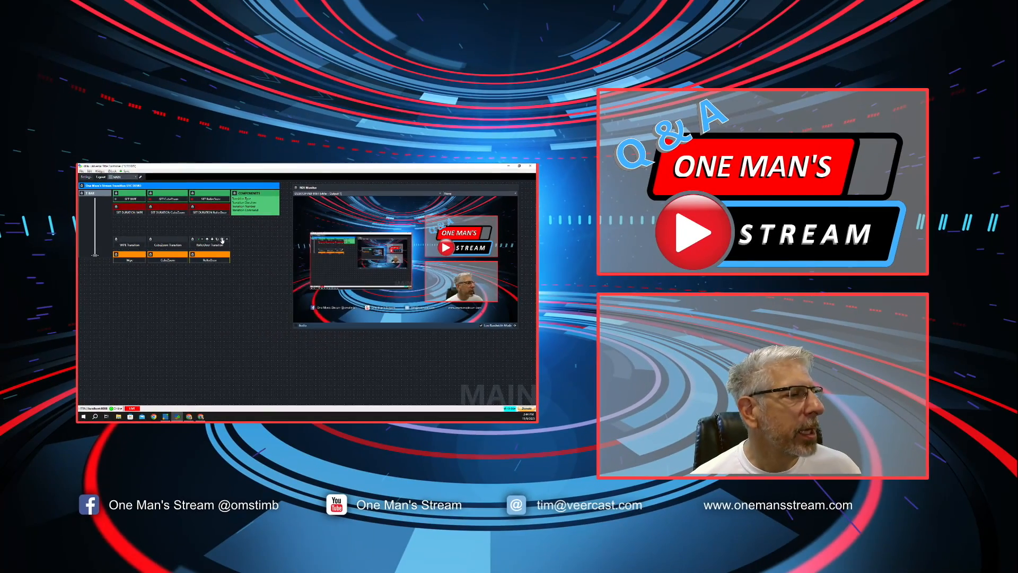
Step: Examine the RollerDoor Transition button's script with its two ExecLink commands and TransitionX, closing its properties when done
click(87, 153)
scroll(333, 283, down, 8)
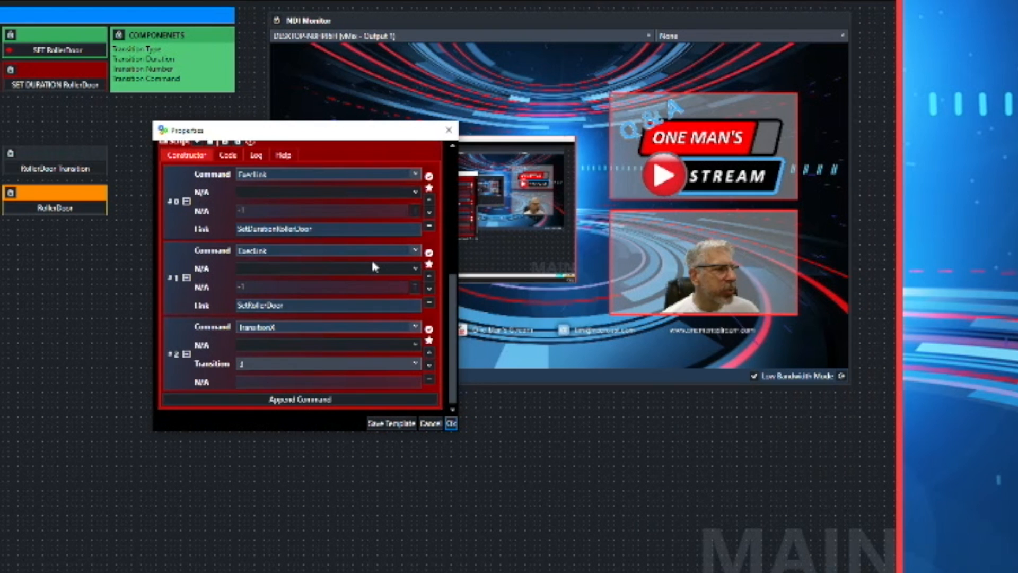
scroll(372, 257, up, 1)
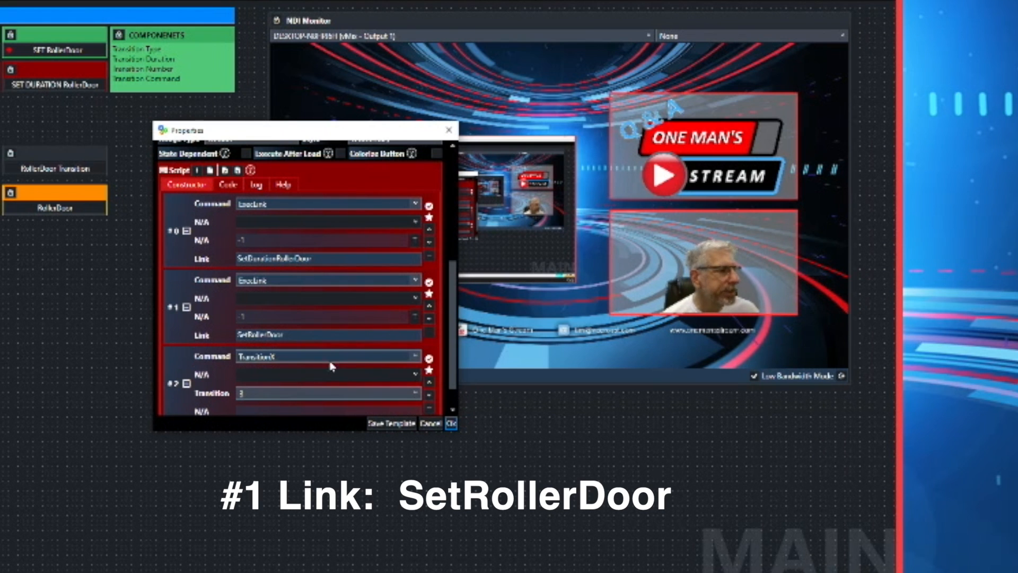
scroll(336, 356, down, 1)
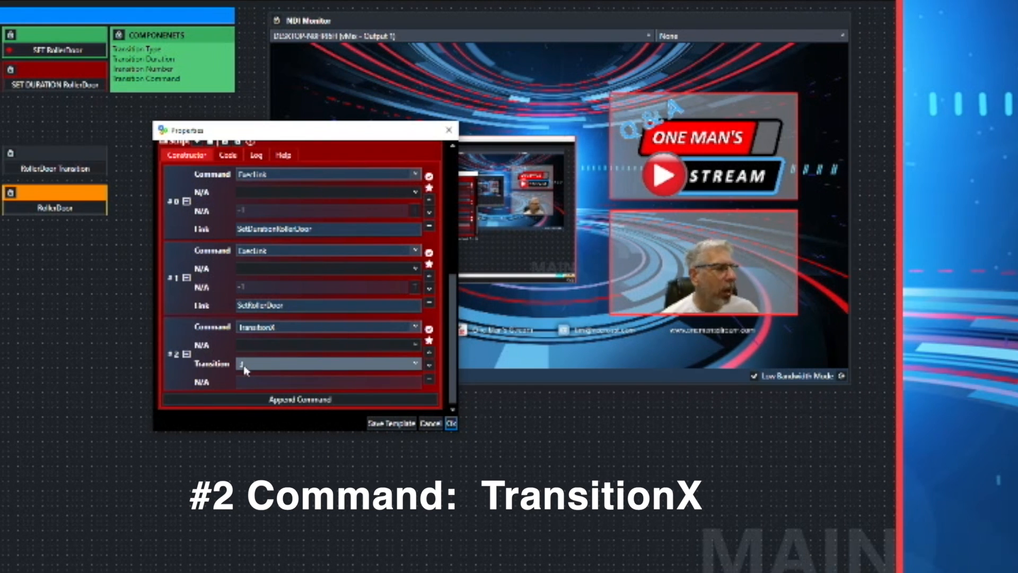
click(451, 422)
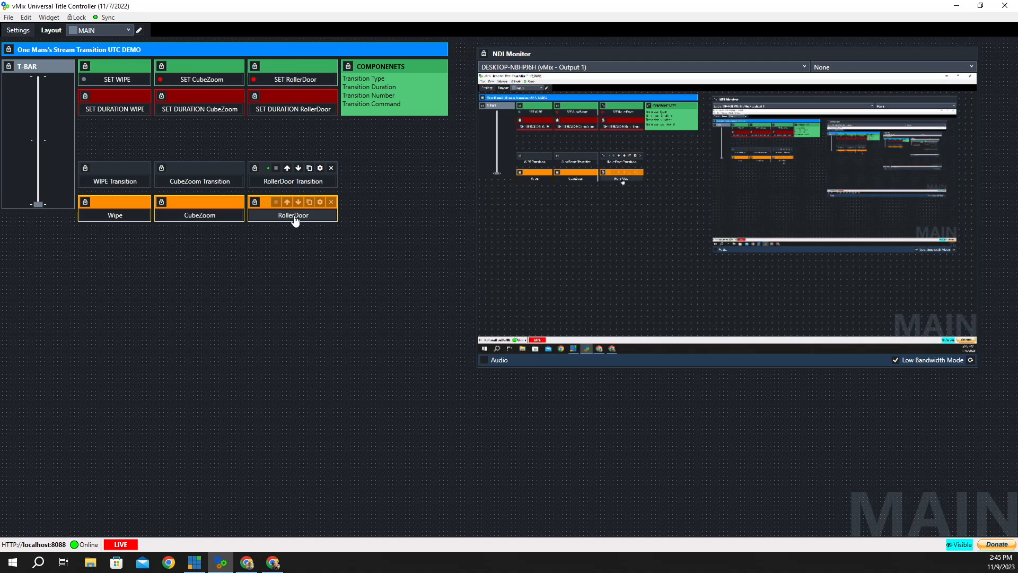
Step: Run the orange RollerDoor button and examine its script's duration, effect and TransitionX commands, closing its properties when done
click(291, 221)
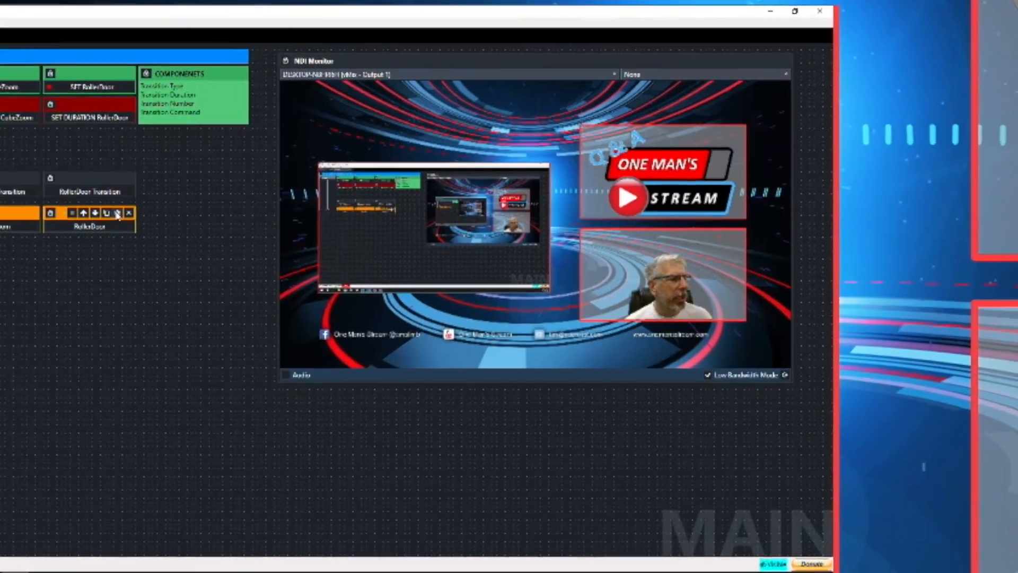
click(184, 239)
scroll(346, 260, down, 2)
scroll(385, 240, up, 2)
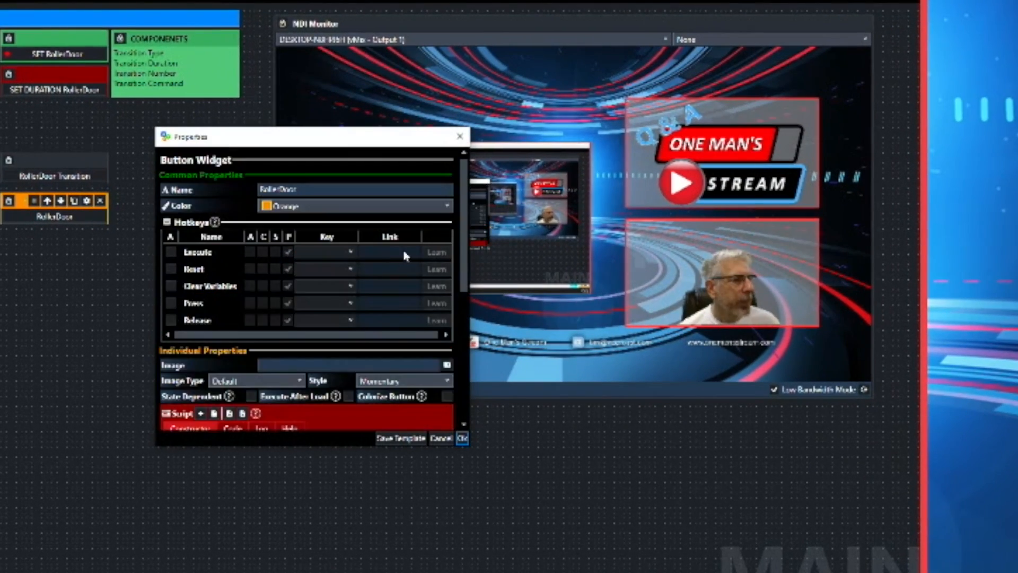
scroll(393, 236, down, 3)
scroll(393, 237, down, 3)
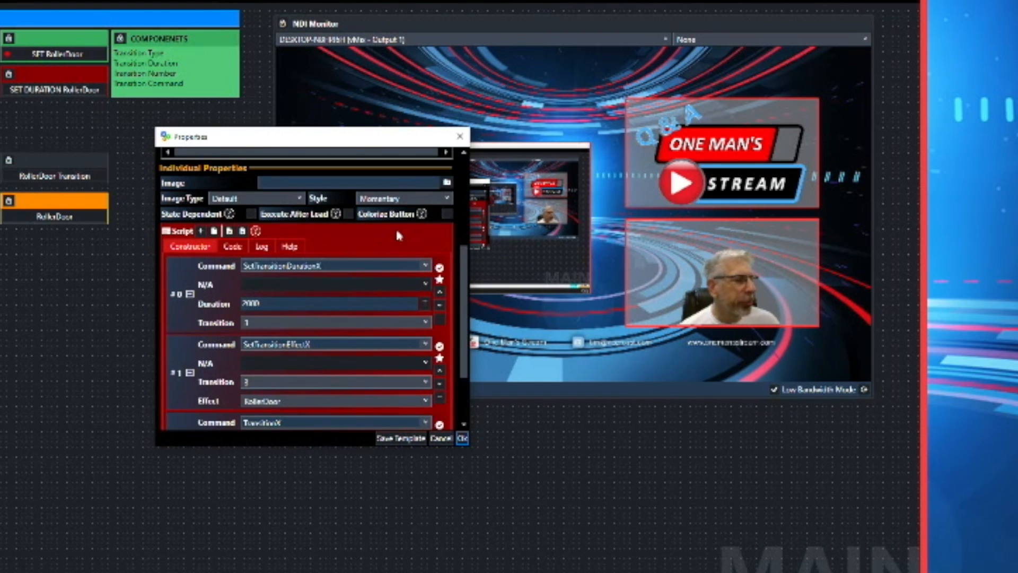
scroll(397, 235, down, 2)
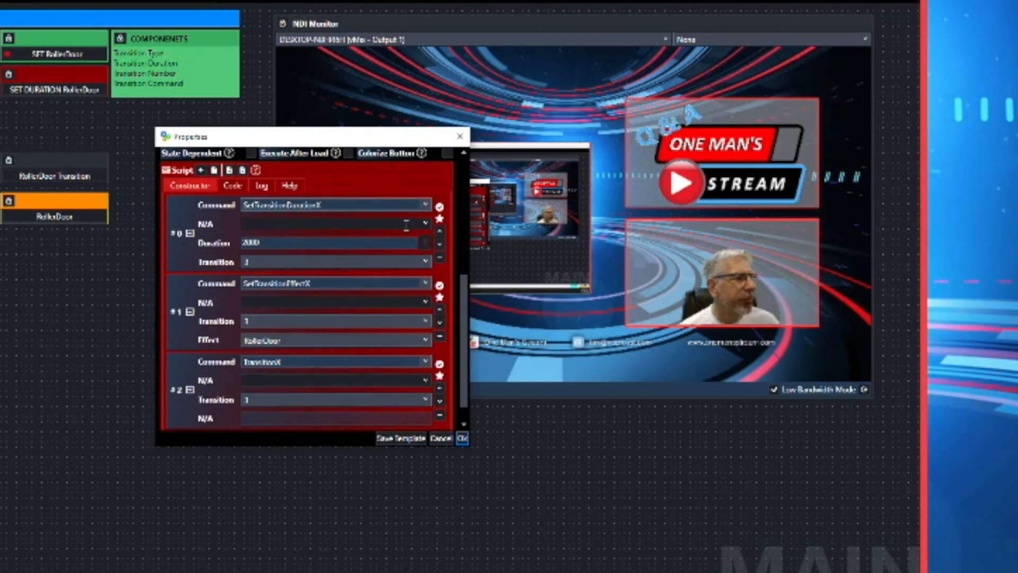
scroll(403, 221, down, 1)
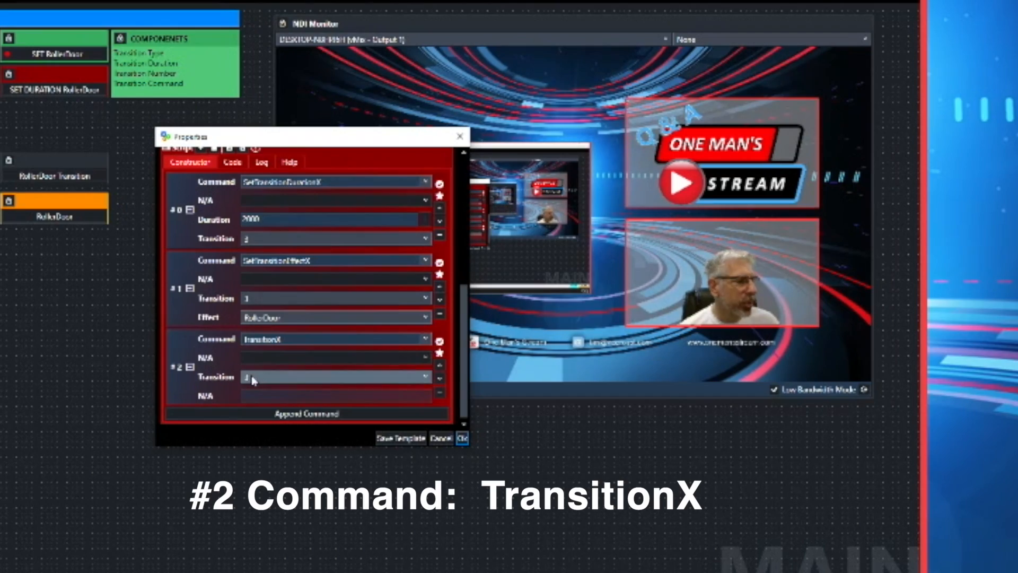
click(462, 438)
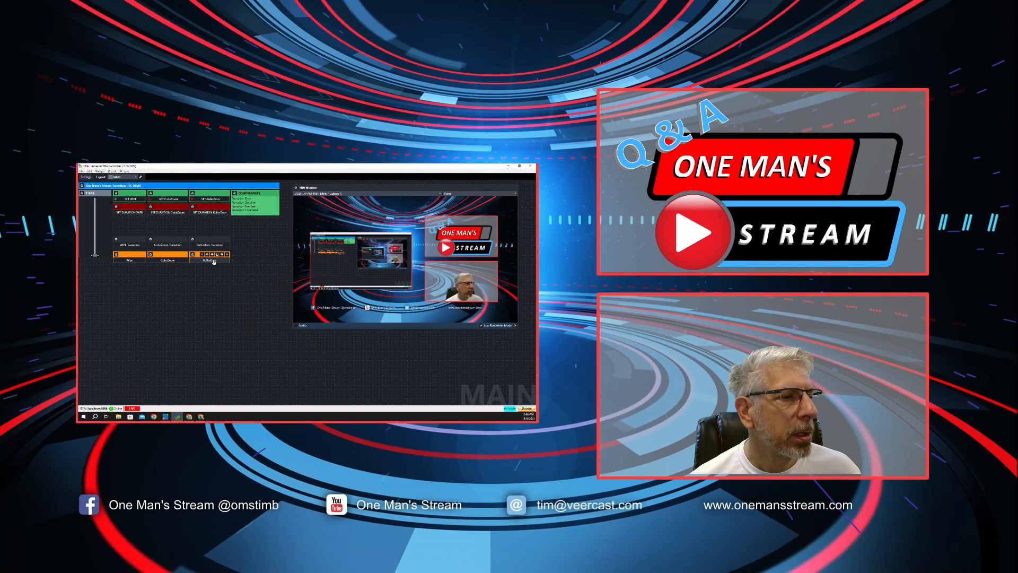